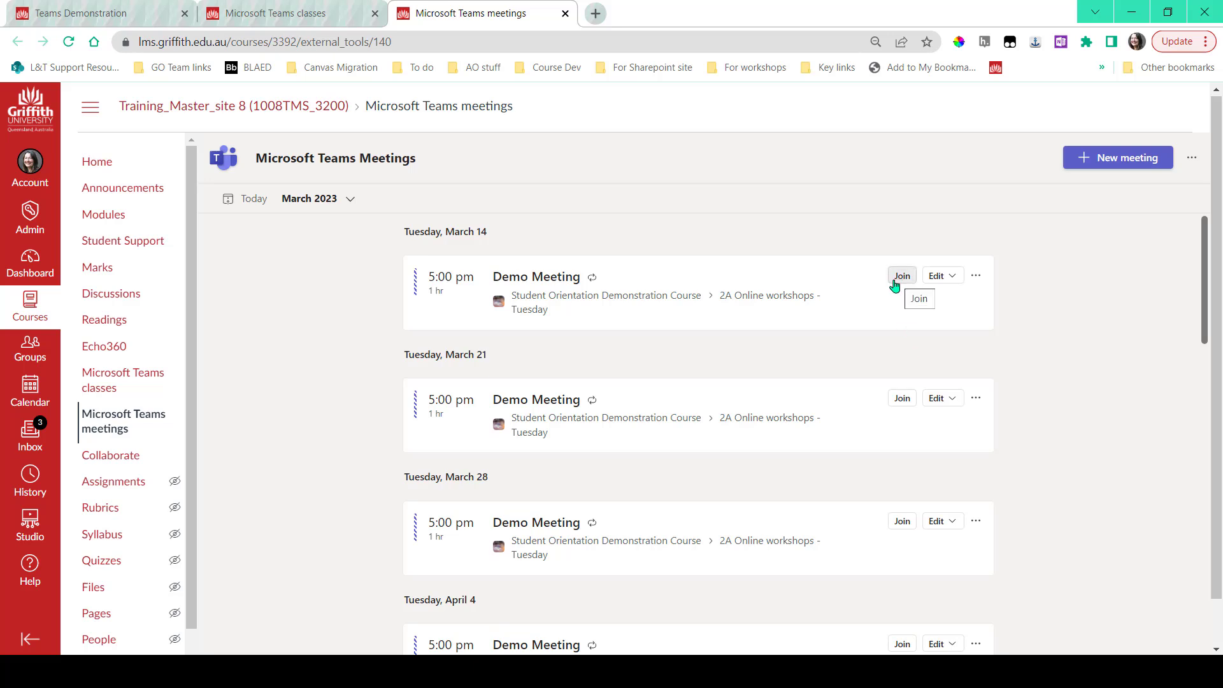
Open the course's Settings page from the course menu, showing Course Details
{"action": "left_click", "coordinate": [977, 278]}
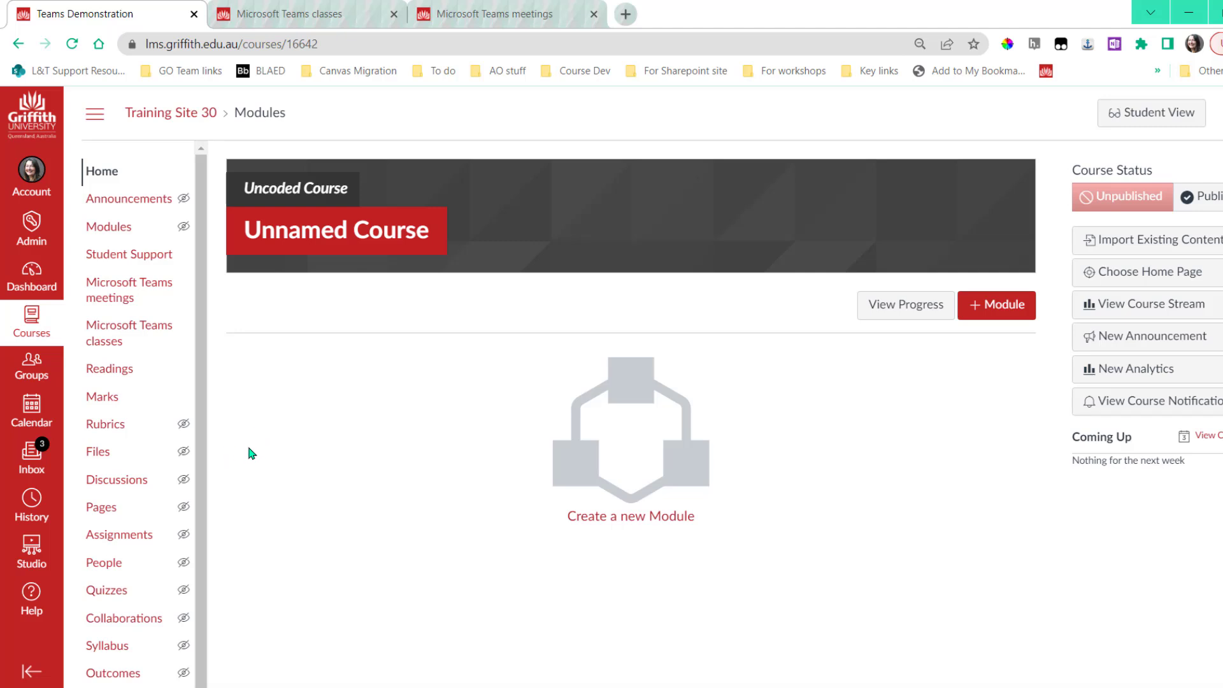
{"action": "scroll", "coordinate": [147, 300], "scroll_direction": "down", "scroll_amount": 1}
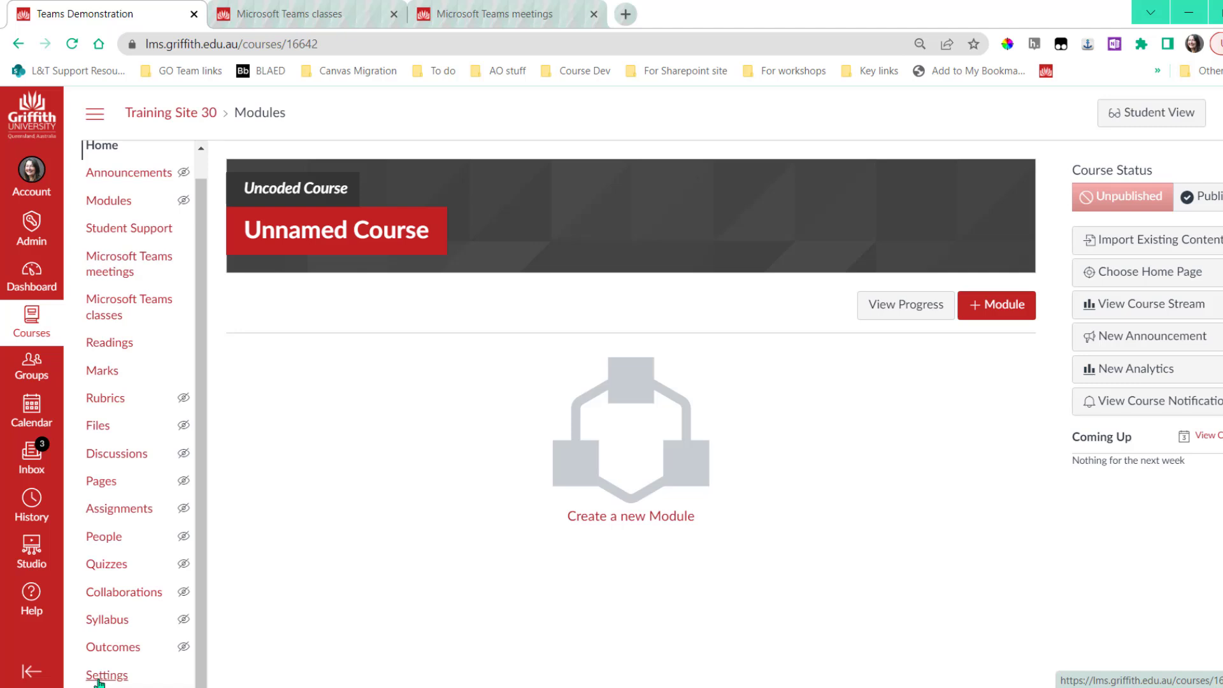
{"action": "left_click", "coordinate": [102, 679]}
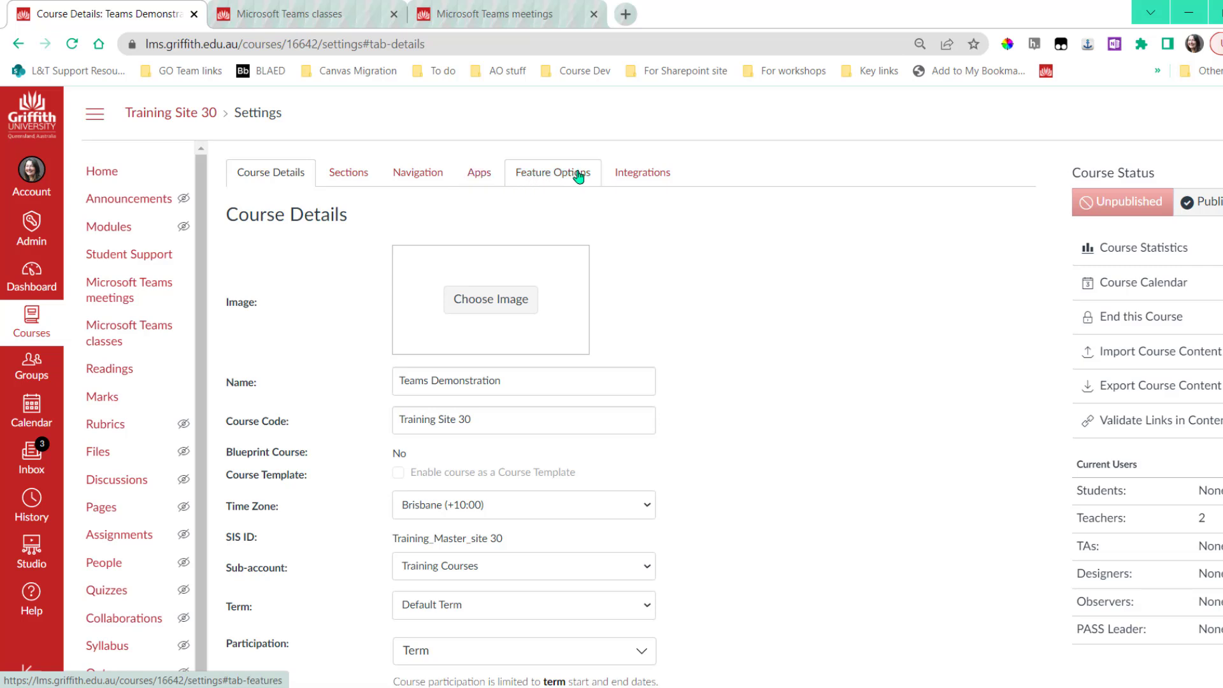
Switch on Microsoft Sync in the course's Integrations settings
{"action": "left_click", "coordinate": [645, 173]}
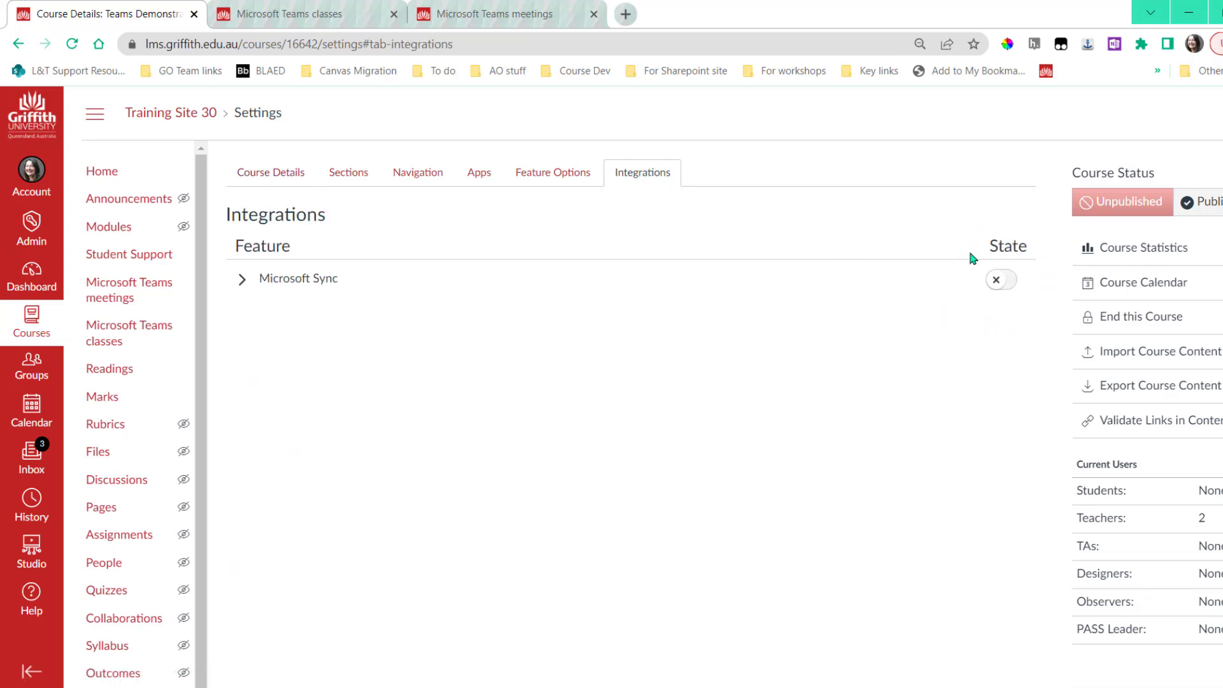
{"action": "left_click", "coordinate": [997, 282]}
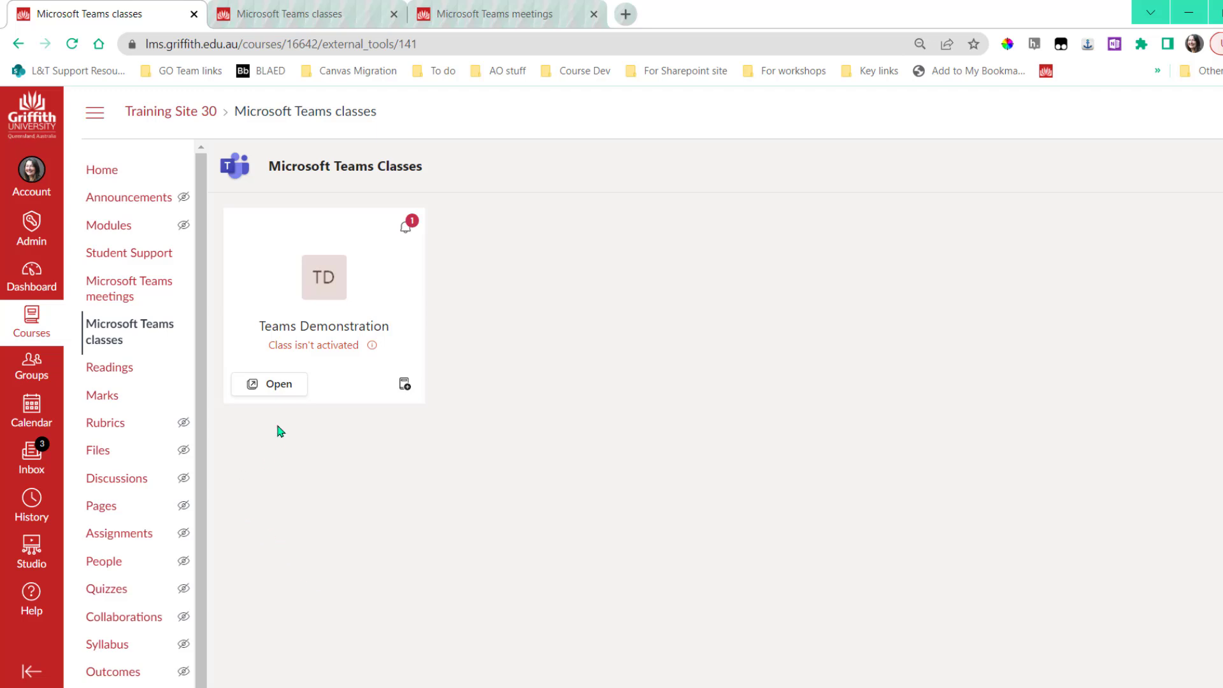
Launch the Teams Demonstration class in the Teams web app instead of the desktop app
{"action": "left_click", "coordinate": [268, 388]}
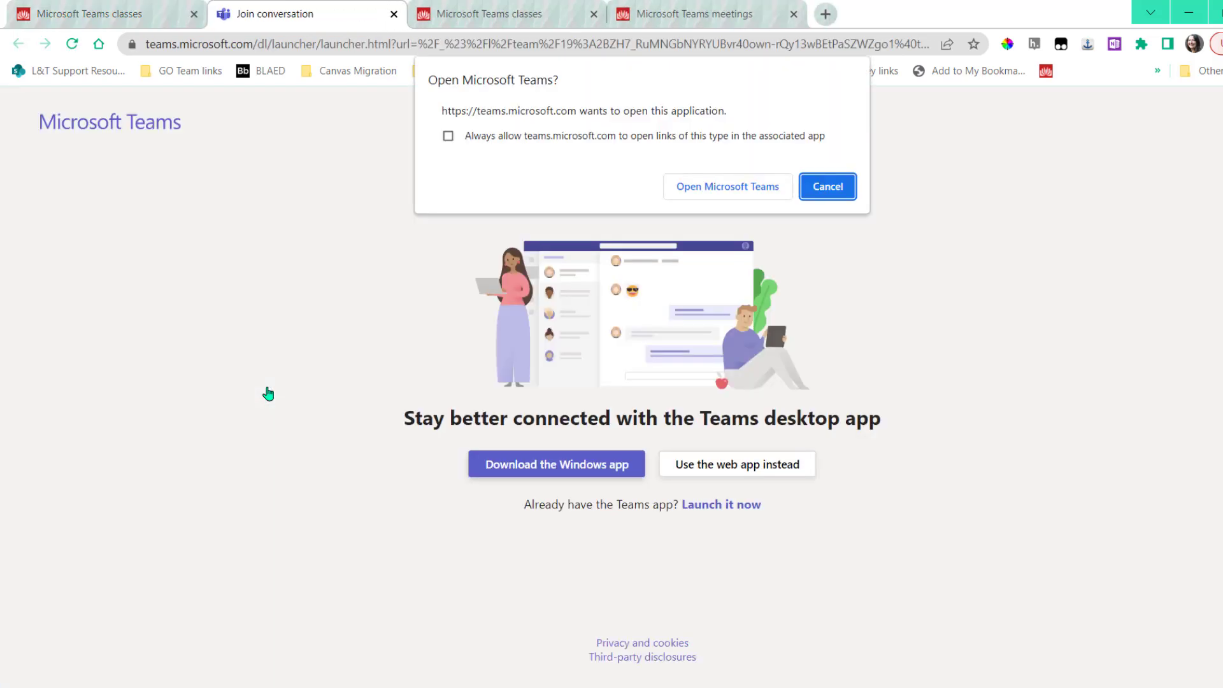
{"action": "left_click", "coordinate": [804, 190]}
{"action": "left_click", "coordinate": [714, 464]}
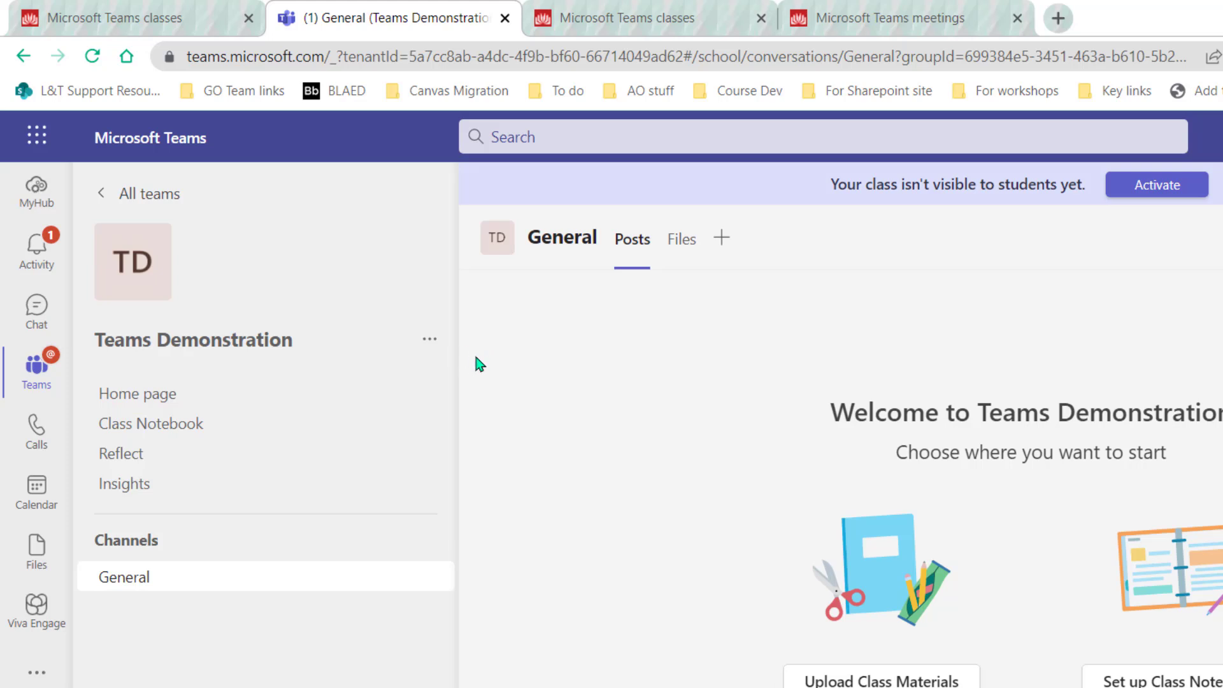
Add the workshop channels to the Teams Demonstration team and return to Canvas's Teams meetings page
{"action": "left_click", "coordinate": [430, 345]}
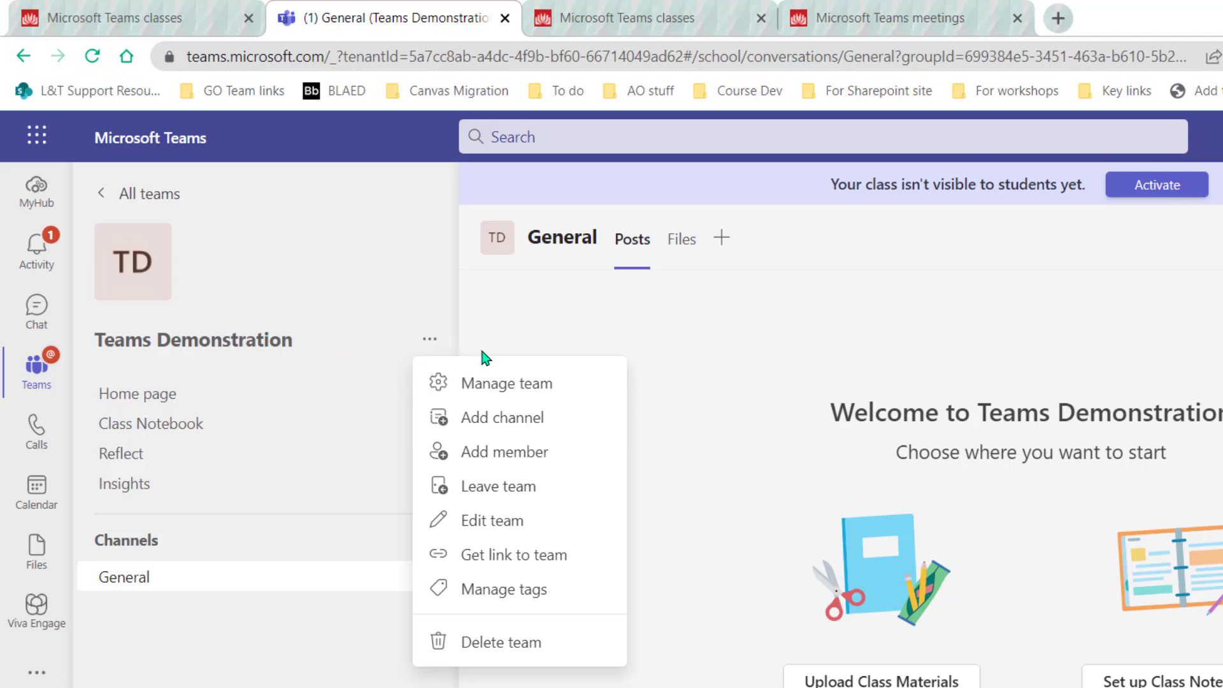
{"action": "left_click", "coordinate": [469, 428]}
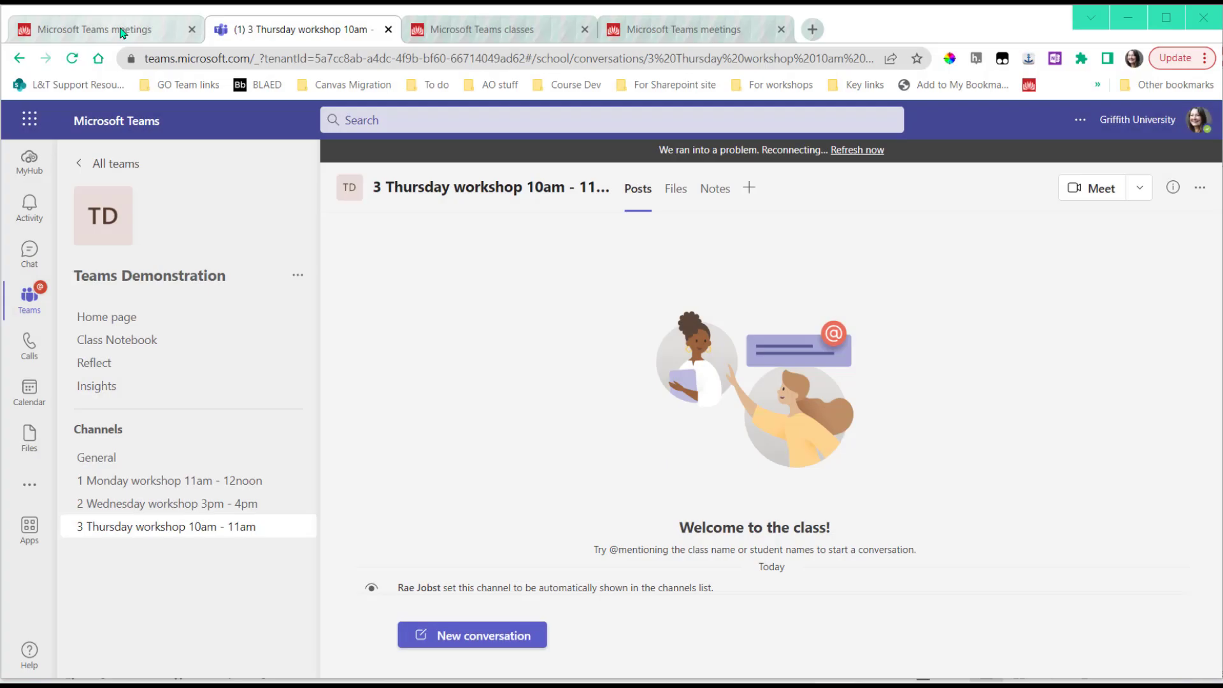
{"action": "left_click", "coordinate": [121, 31]}
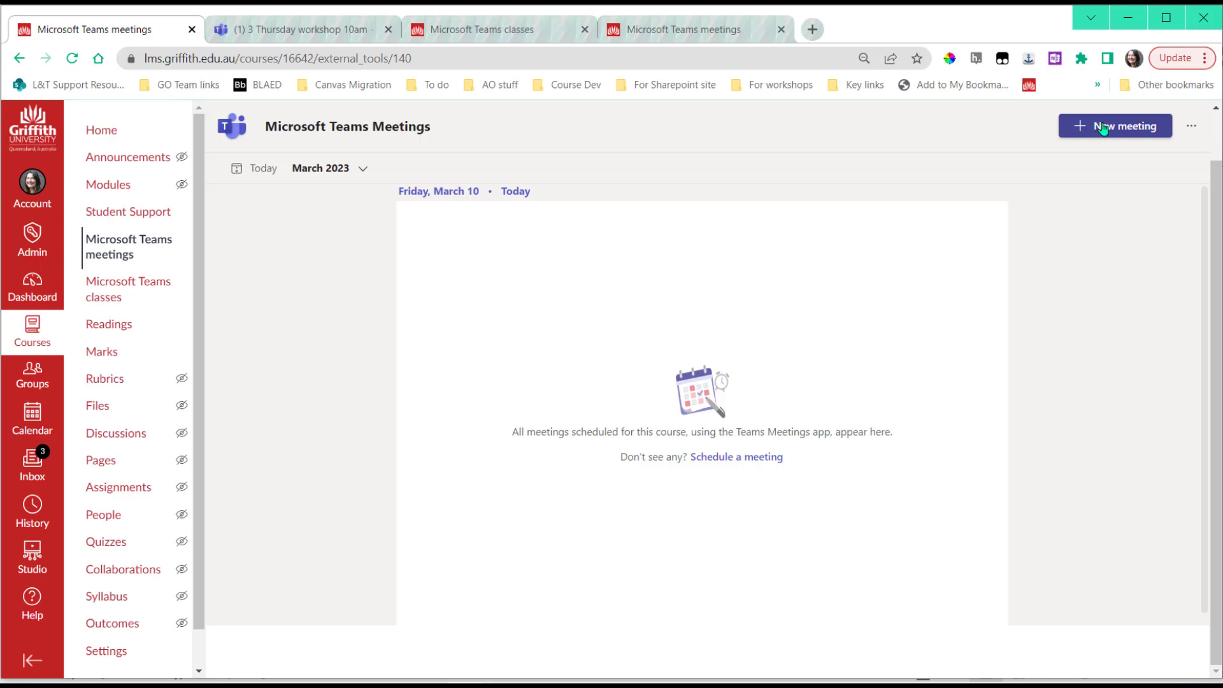
Schedule a new Teams meeting titled '1234ABC Monday workshops'
{"action": "left_click", "coordinate": [704, 460]}
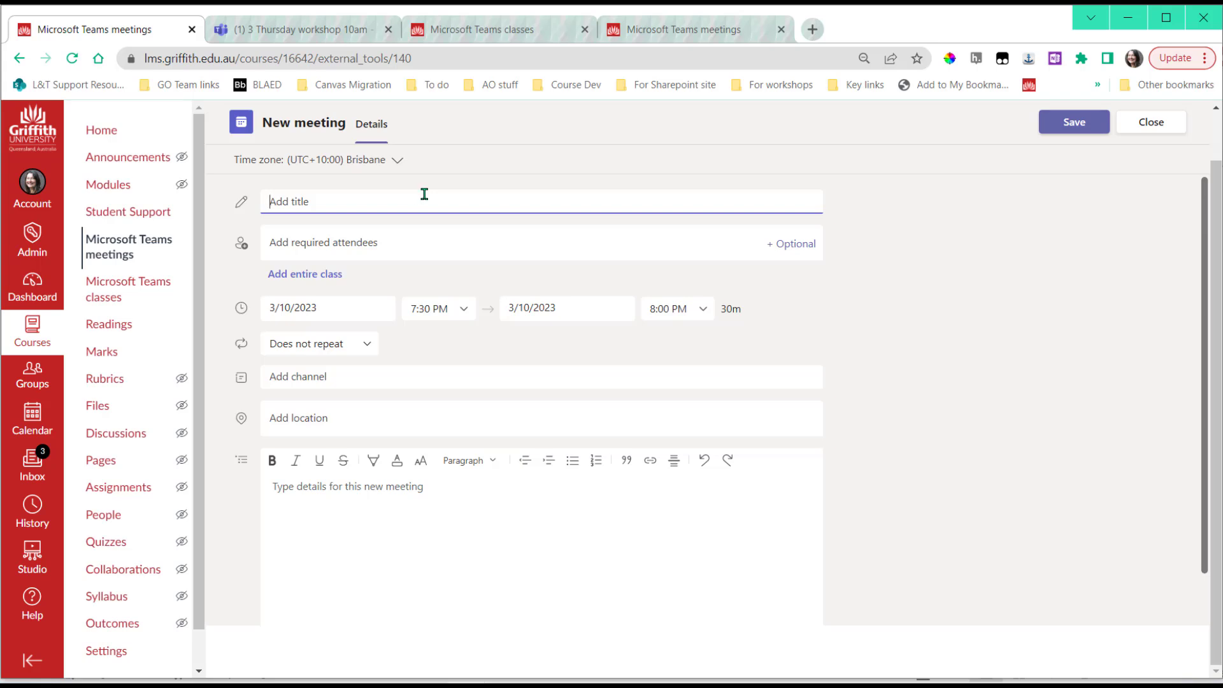
{"action": "type", "text": "1234ABC"}
{"action": "type", "text": "Monday workshops"}
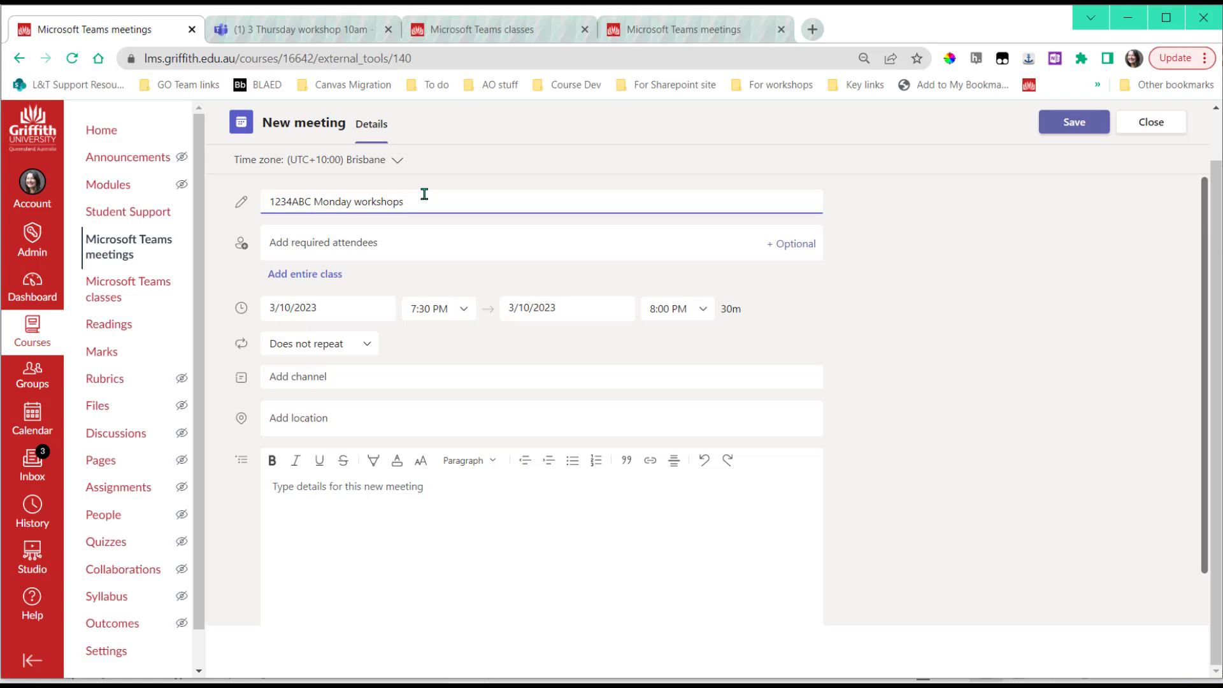
{"action": "left_click", "coordinate": [301, 247]}
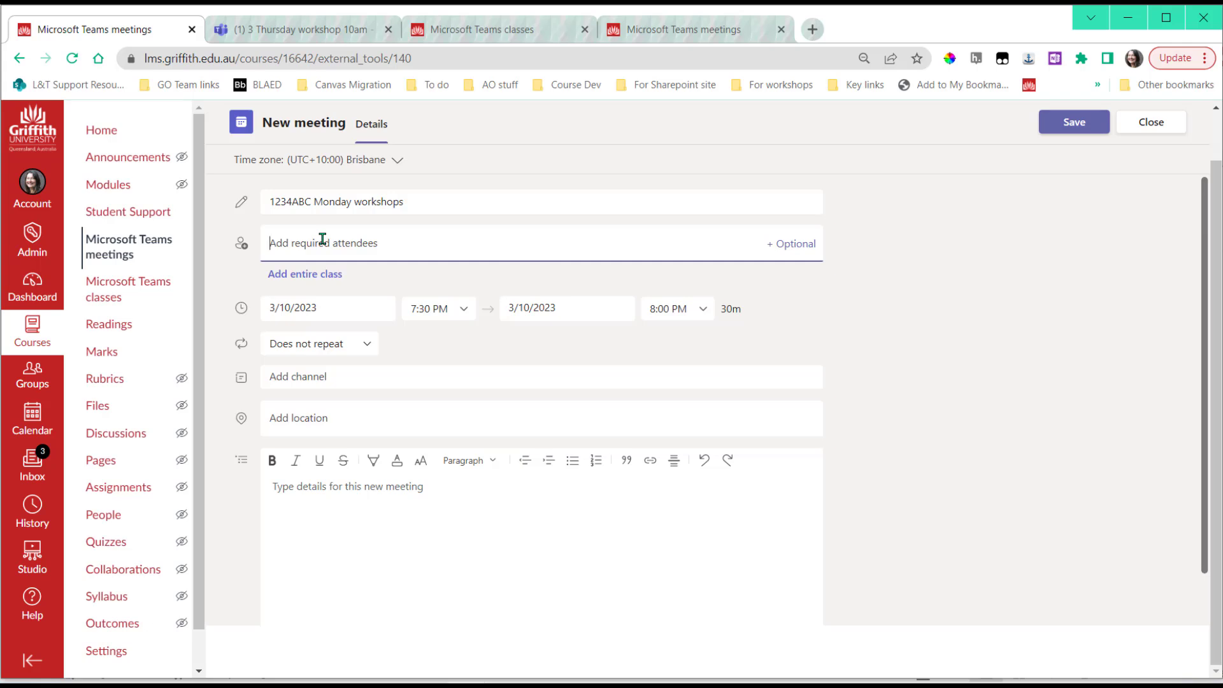
Add the co-organizer as a required attendee and set 3/13/2023, 5:30–6:30 PM
{"action": "left_click", "coordinate": [364, 283]}
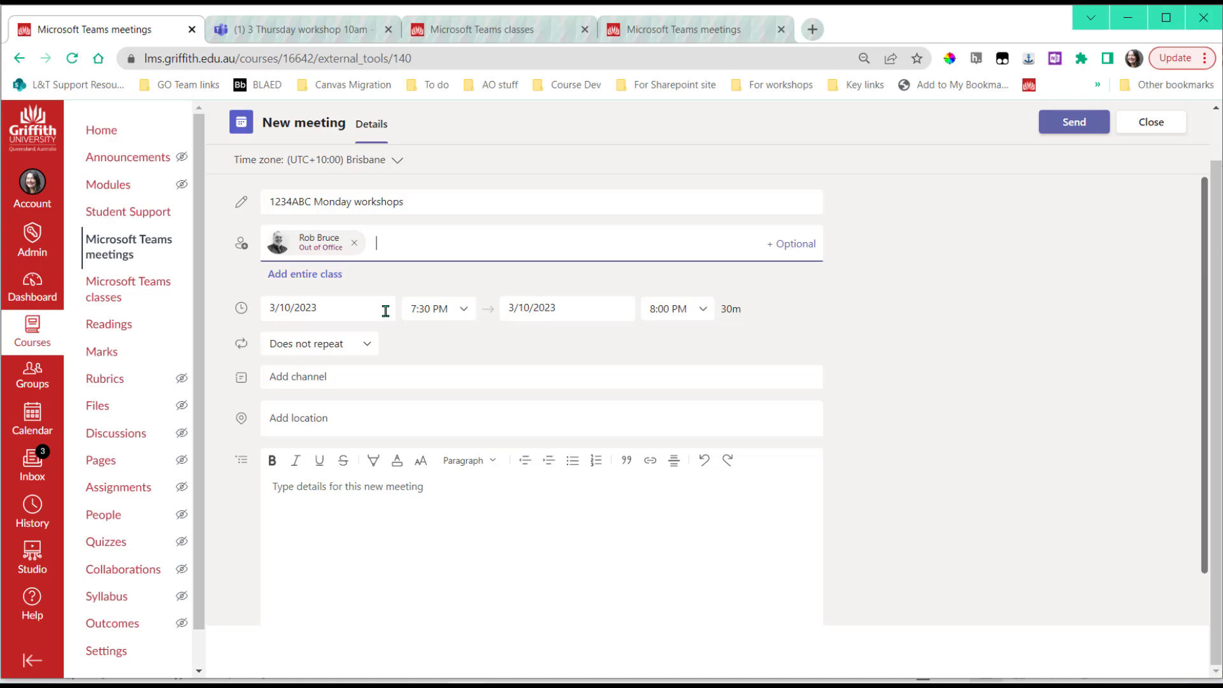
{"action": "left_click", "coordinate": [385, 311]}
{"action": "left_click", "coordinate": [305, 441]}
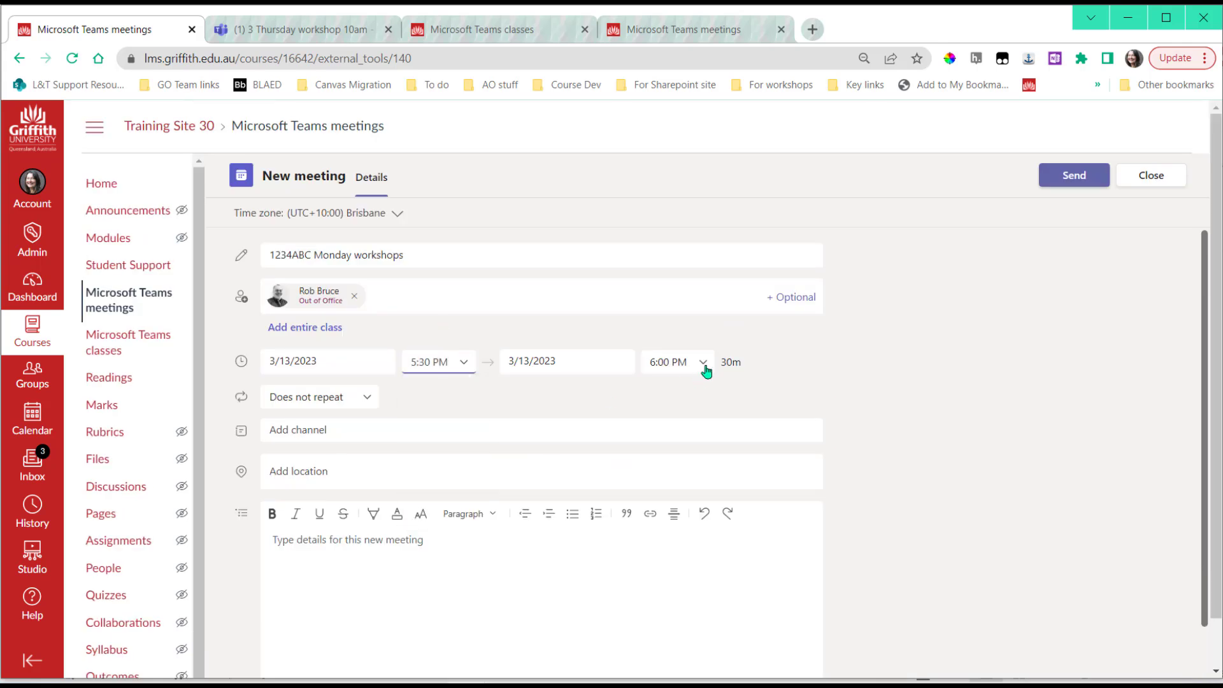
{"action": "left_click", "coordinate": [702, 362]}
{"action": "left_click", "coordinate": [669, 398]}
{"action": "left_click", "coordinate": [322, 362]}
{"action": "left_click", "coordinate": [305, 494]}
Make the meeting repeat weekly on Mondays, ending 5/29/2023
{"action": "left_click", "coordinate": [370, 399]}
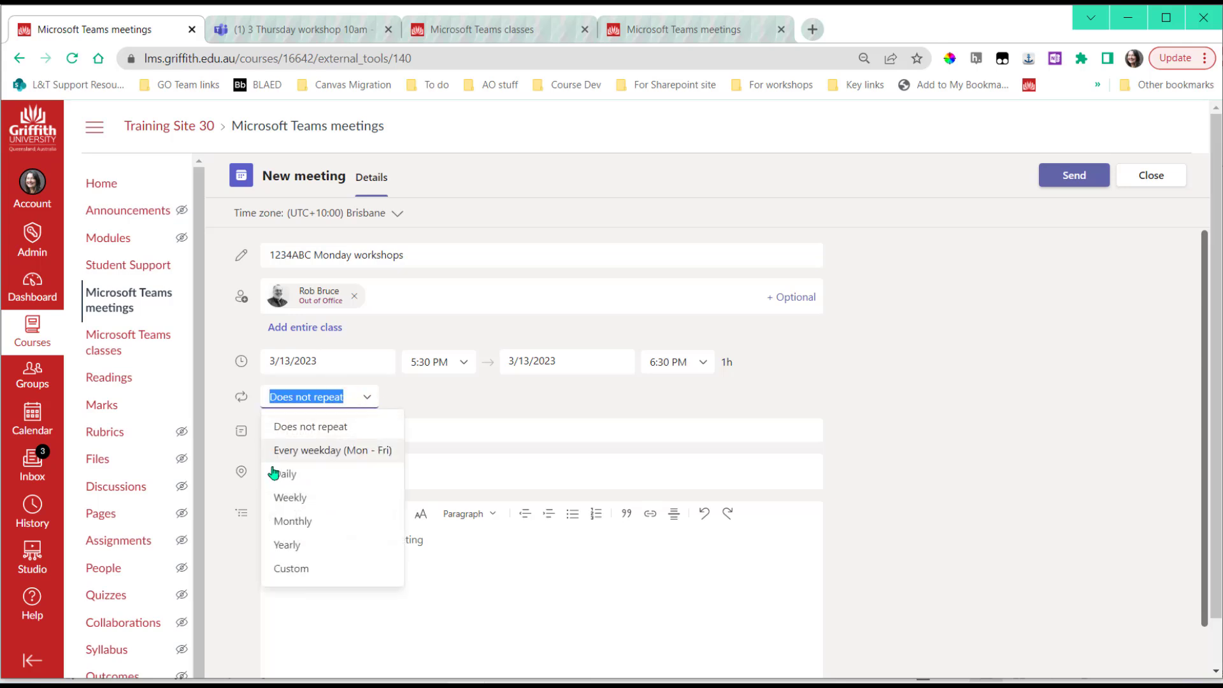
{"action": "left_click", "coordinate": [285, 502]}
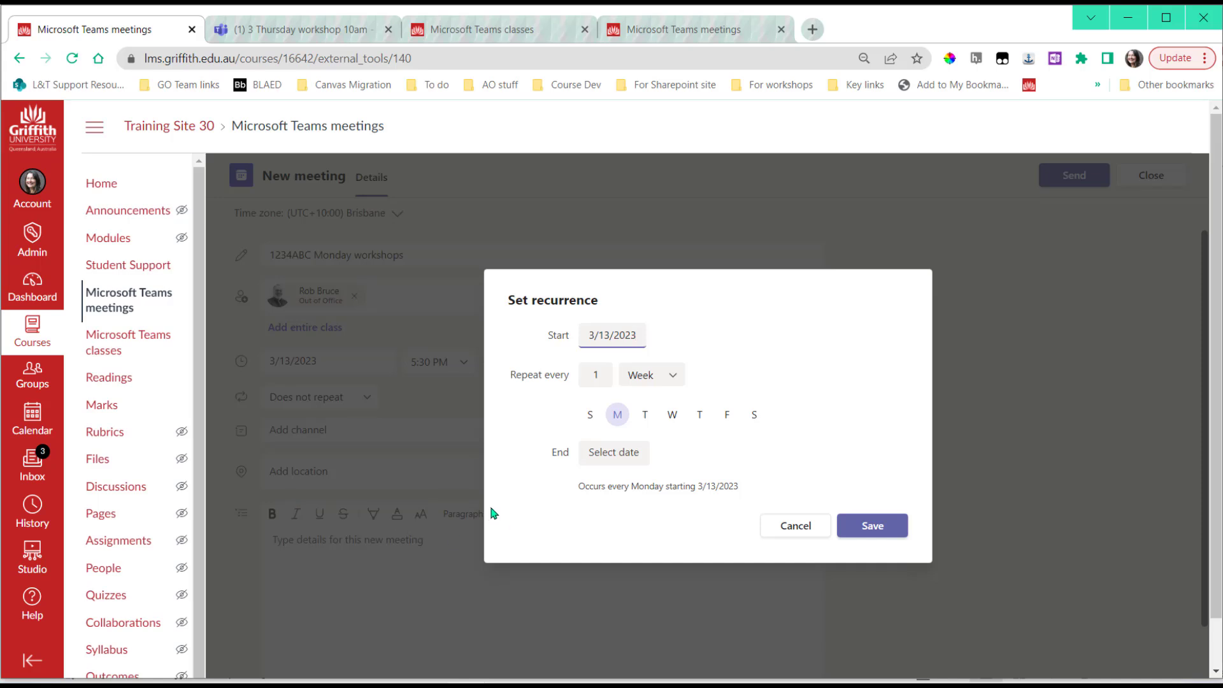
{"action": "left_click", "coordinate": [609, 460]}
{"action": "left_click", "coordinate": [743, 484]}
{"action": "left_click", "coordinate": [742, 484]}
{"action": "left_click", "coordinate": [743, 484]}
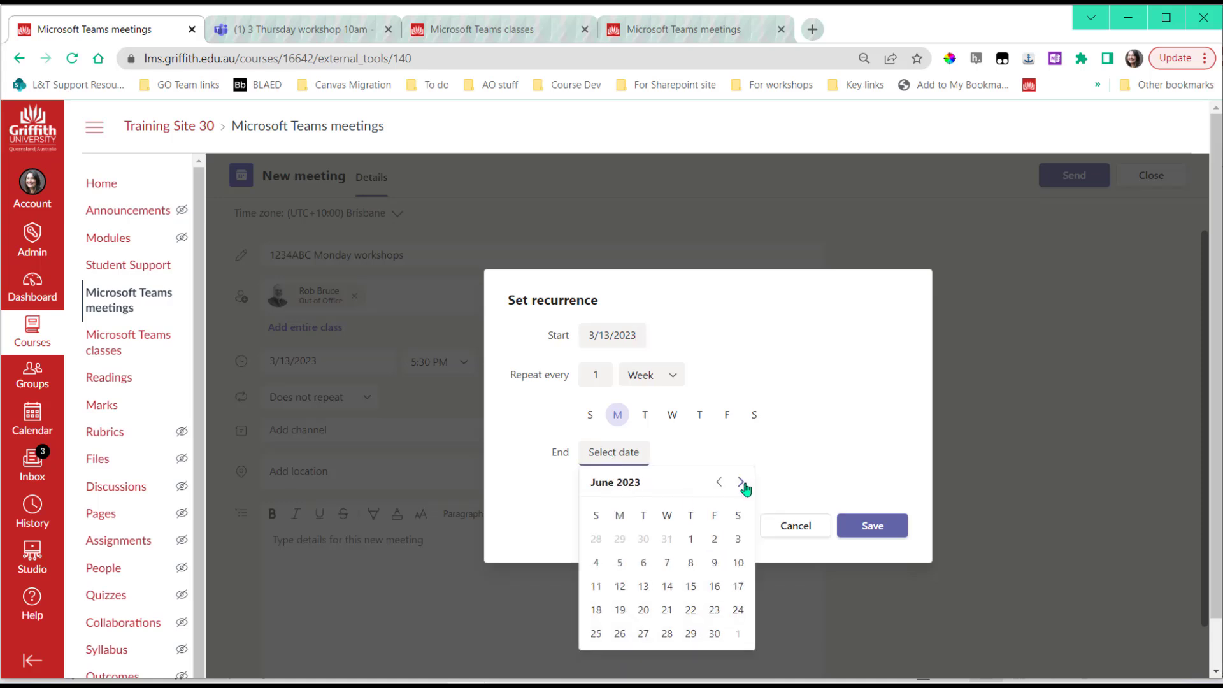
{"action": "left_click", "coordinate": [742, 484]}
{"action": "left_click", "coordinate": [719, 485]}
{"action": "left_click", "coordinate": [719, 486]}
{"action": "left_click", "coordinate": [621, 633]}
{"action": "left_click", "coordinate": [862, 528]}
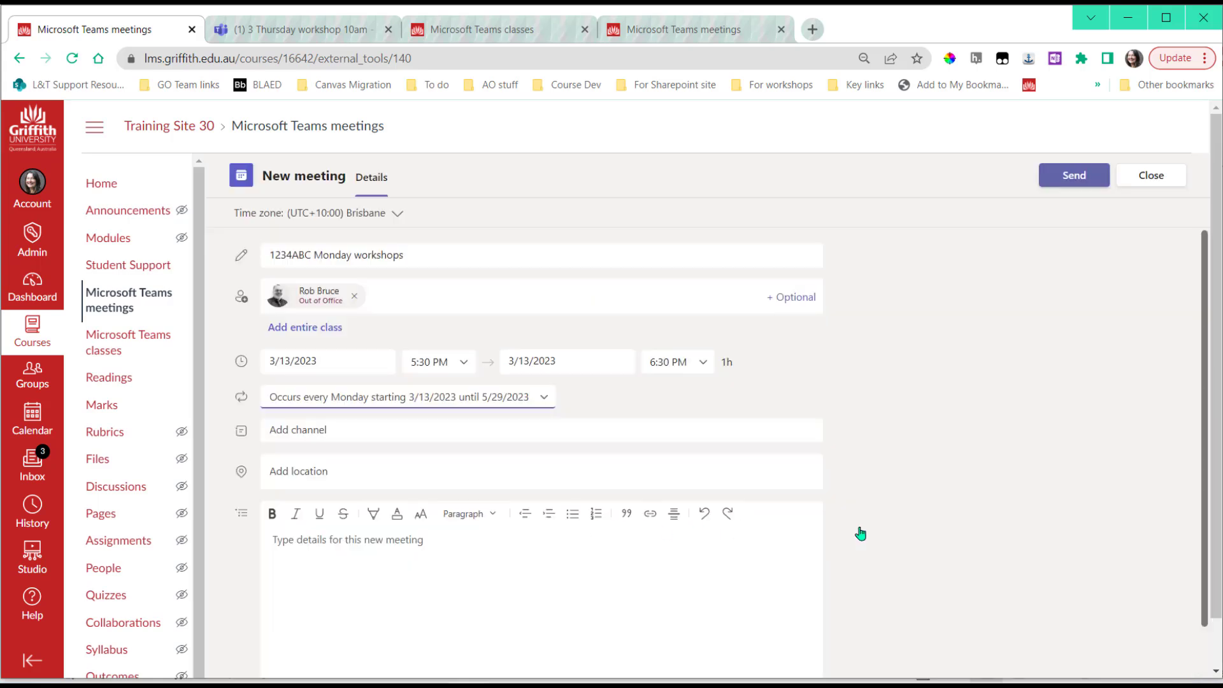
{"action": "left_click", "coordinate": [435, 434]}
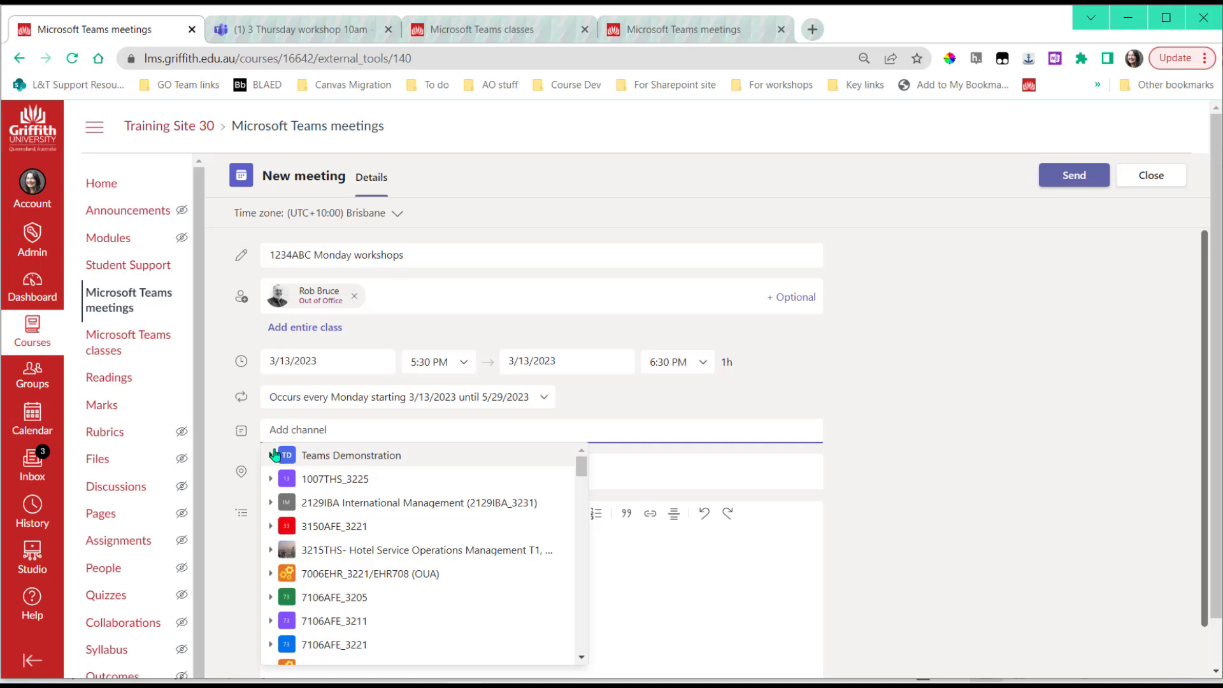
Post the meeting to Teams Demonstration's '1 Monday workshop 11am - 12noon' channel
{"action": "left_click", "coordinate": [273, 455]}
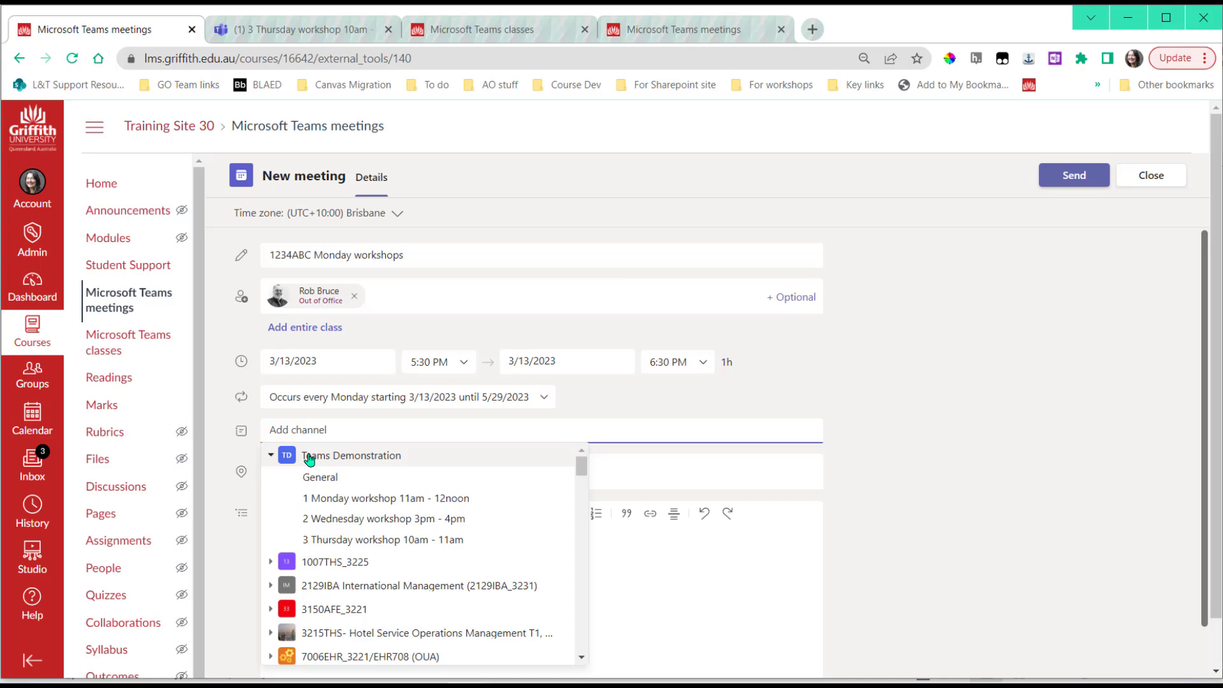
{"action": "left_click", "coordinate": [327, 505]}
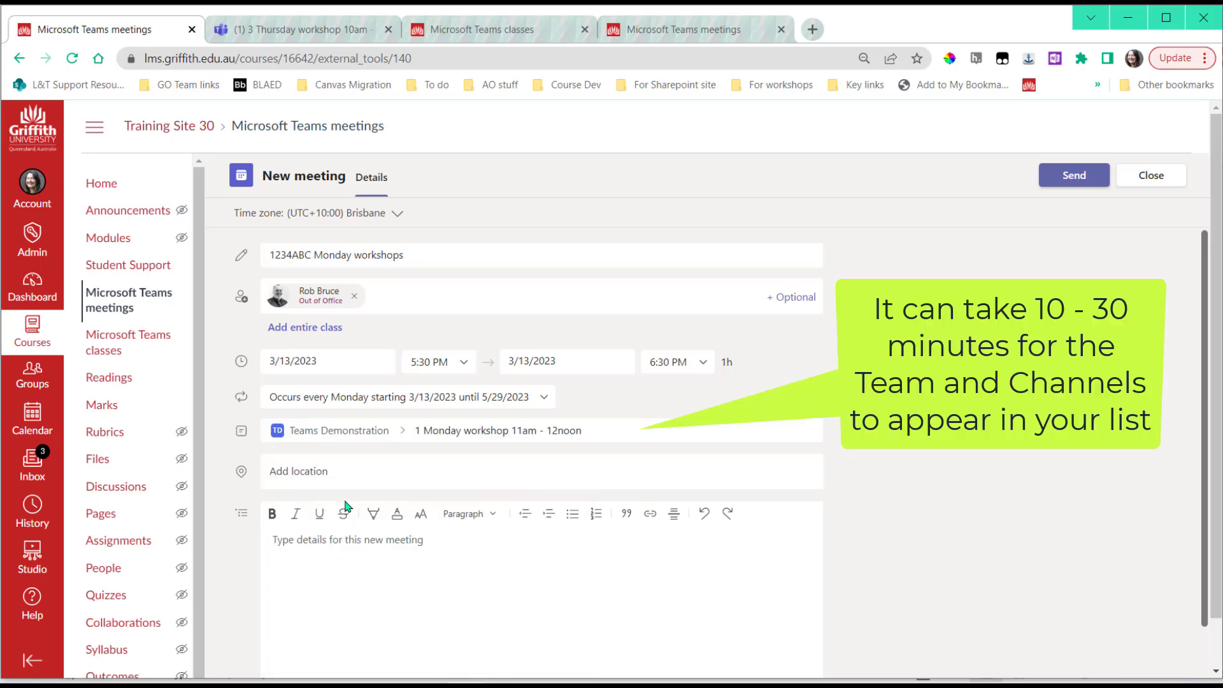
Move the meeting start to 11:00 AM so it runs 11:00 AM–12:00 PM
{"action": "left_click", "coordinate": [461, 364]}
{"action": "scroll", "coordinate": [442, 404], "scroll_direction": "up", "scroll_amount": 5}
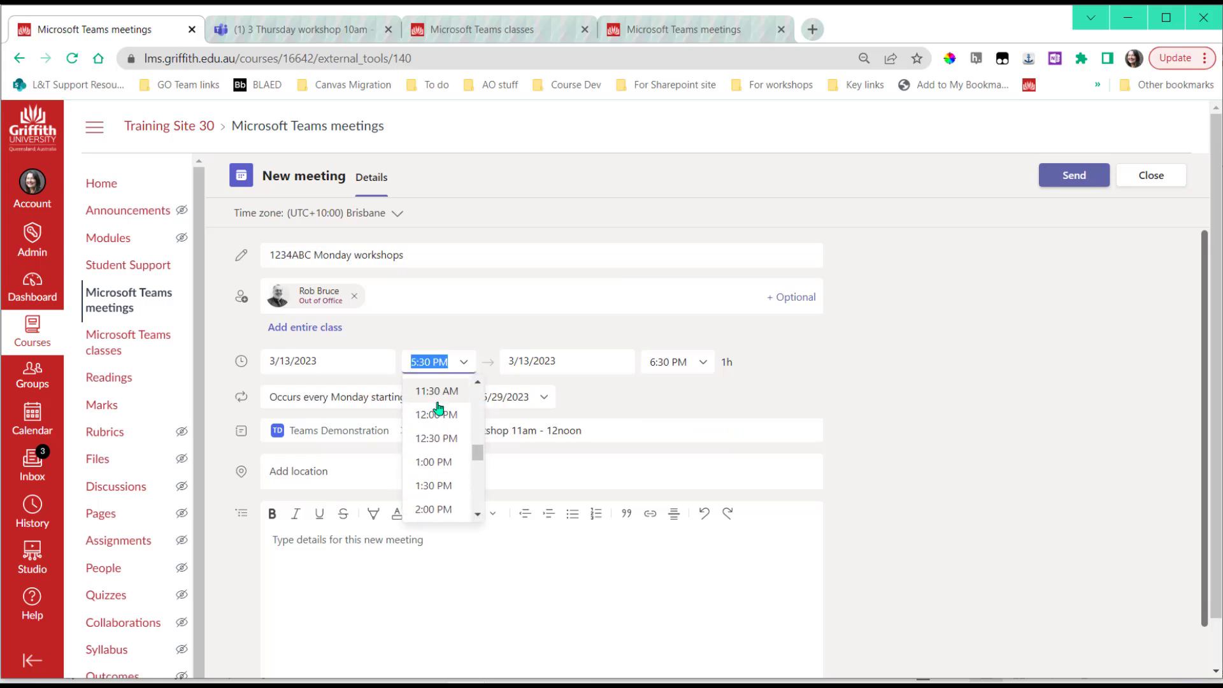
{"action": "scroll", "coordinate": [440, 471], "scroll_direction": "down", "scroll_amount": 1}
{"action": "left_click", "coordinate": [438, 451]}
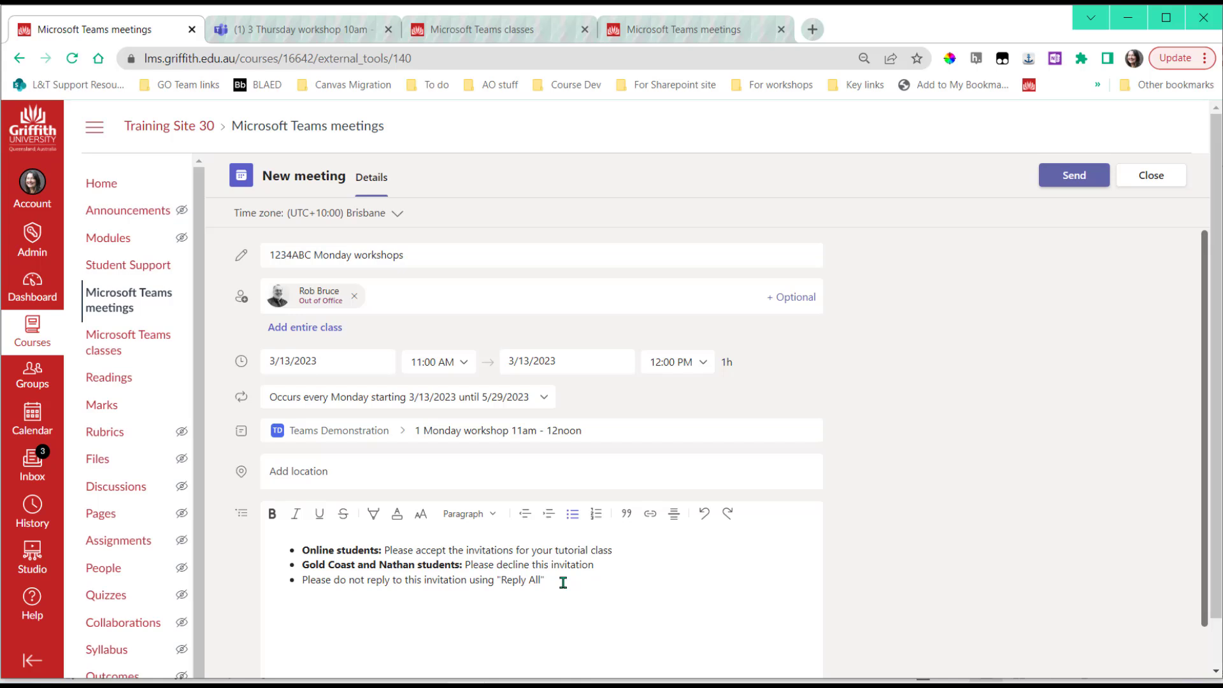
Send the 1234ABC Monday workshops invitation to create the recurring meetings
{"action": "left_click", "coordinate": [1075, 182]}
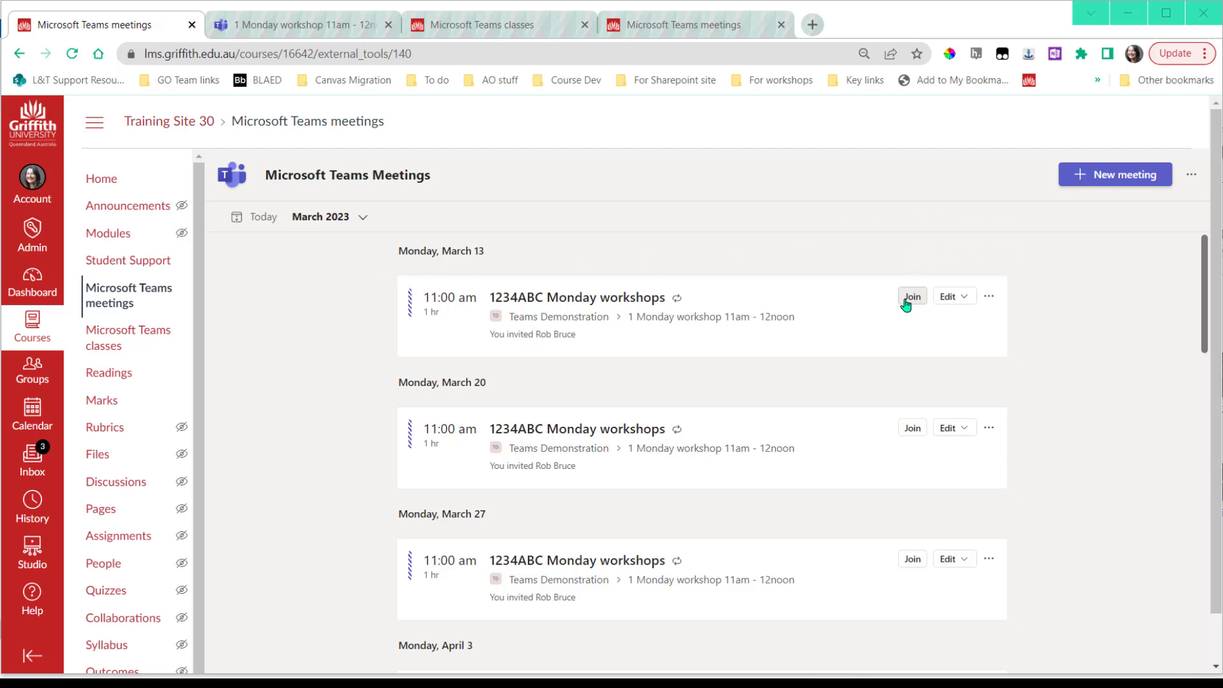
Bring up the more-actions menu for the March 13 workshop occurrence
{"action": "left_click", "coordinate": [968, 302]}
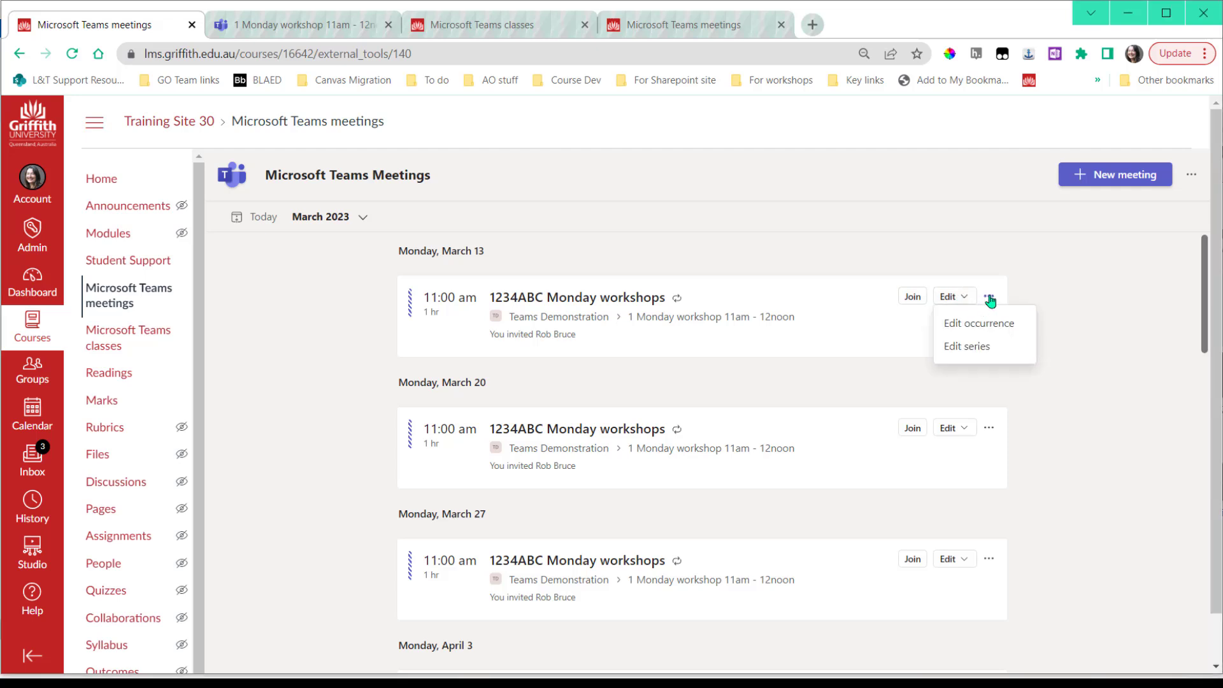
{"action": "left_click", "coordinate": [989, 298]}
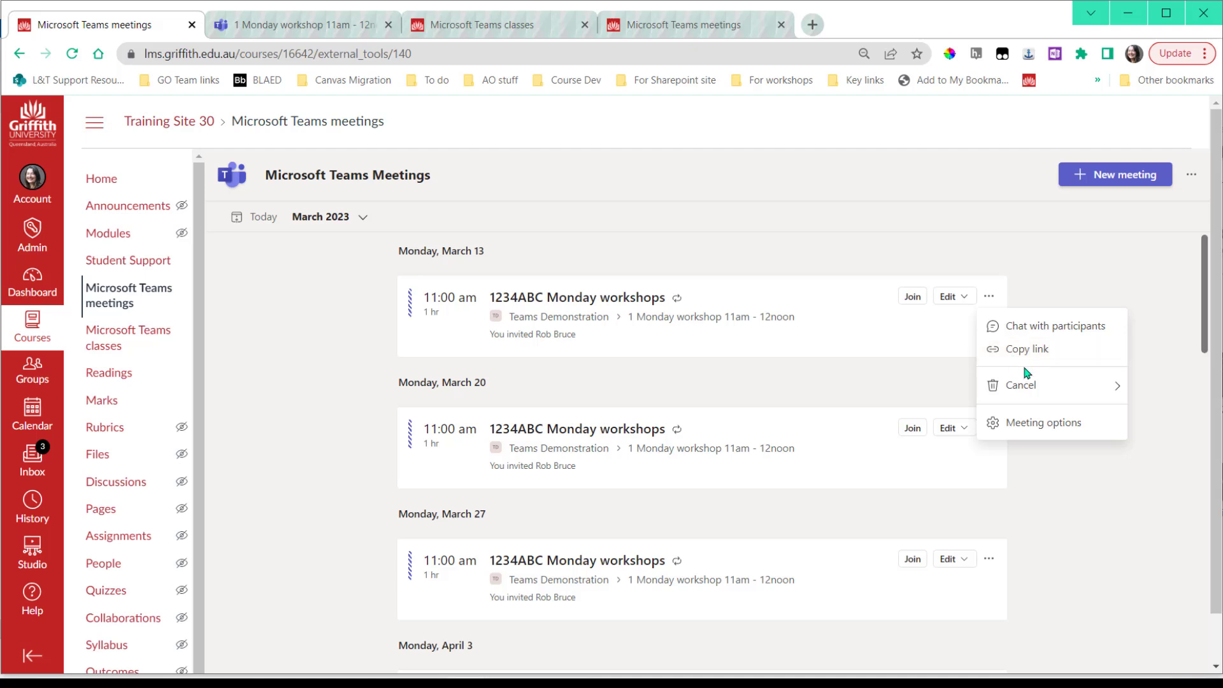
{"action": "mouse_move", "coordinate": [1026, 386]}
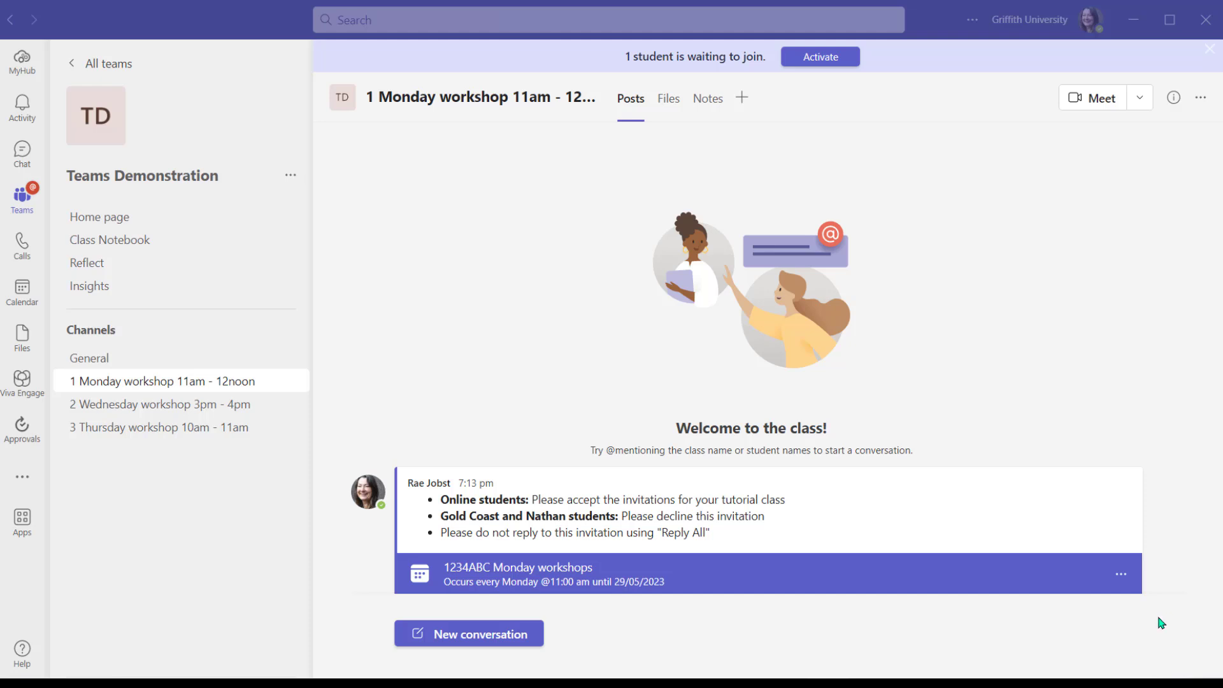
Turn off Request responses for the 1234ABC Monday workshops meeting and send the update
{"action": "mouse_move", "coordinate": [1016, 589]}
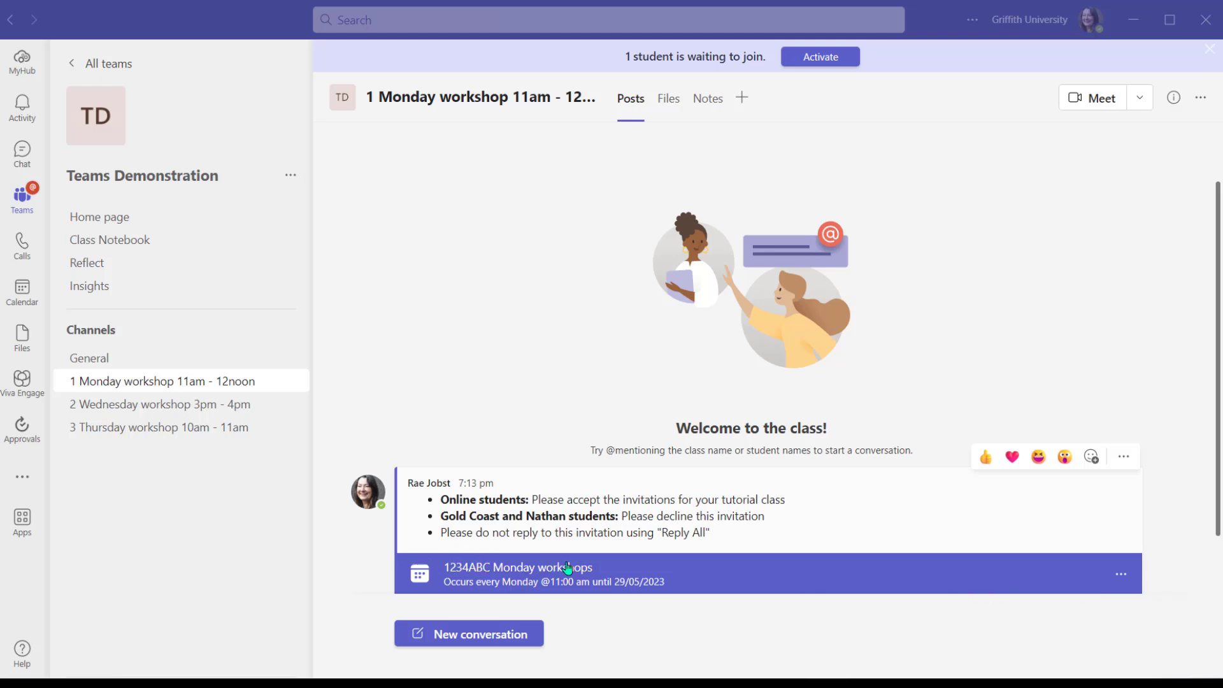
{"action": "left_click", "coordinate": [780, 571]}
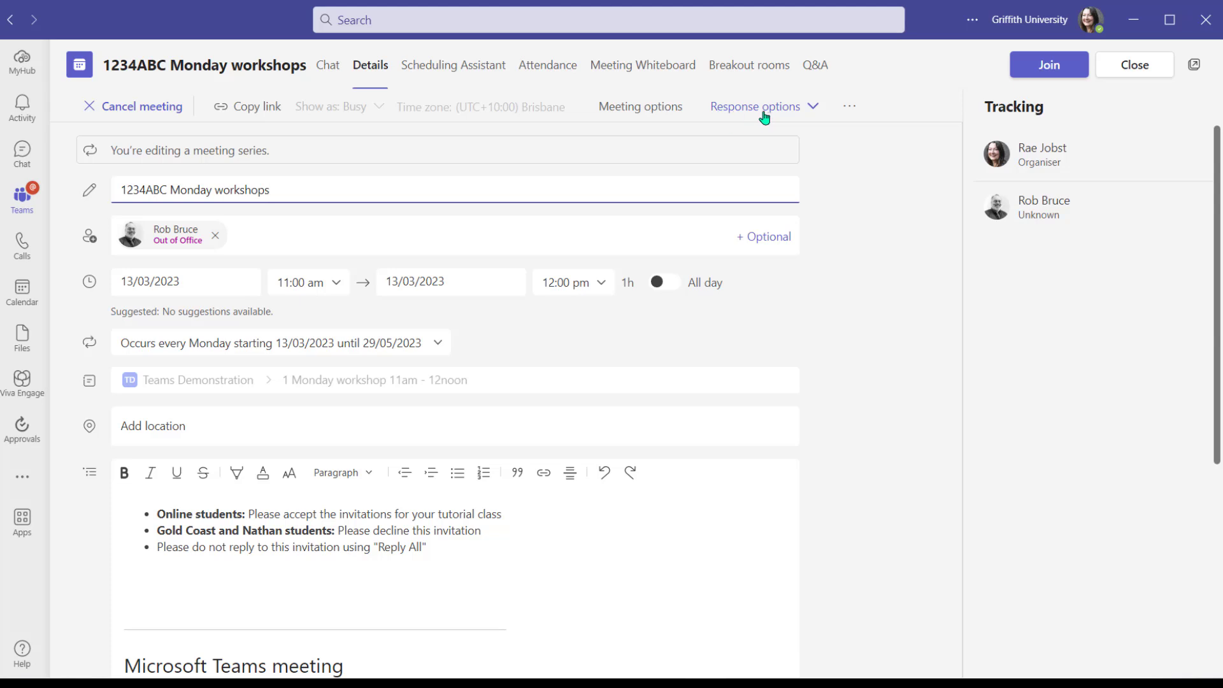
{"action": "left_click", "coordinate": [814, 108]}
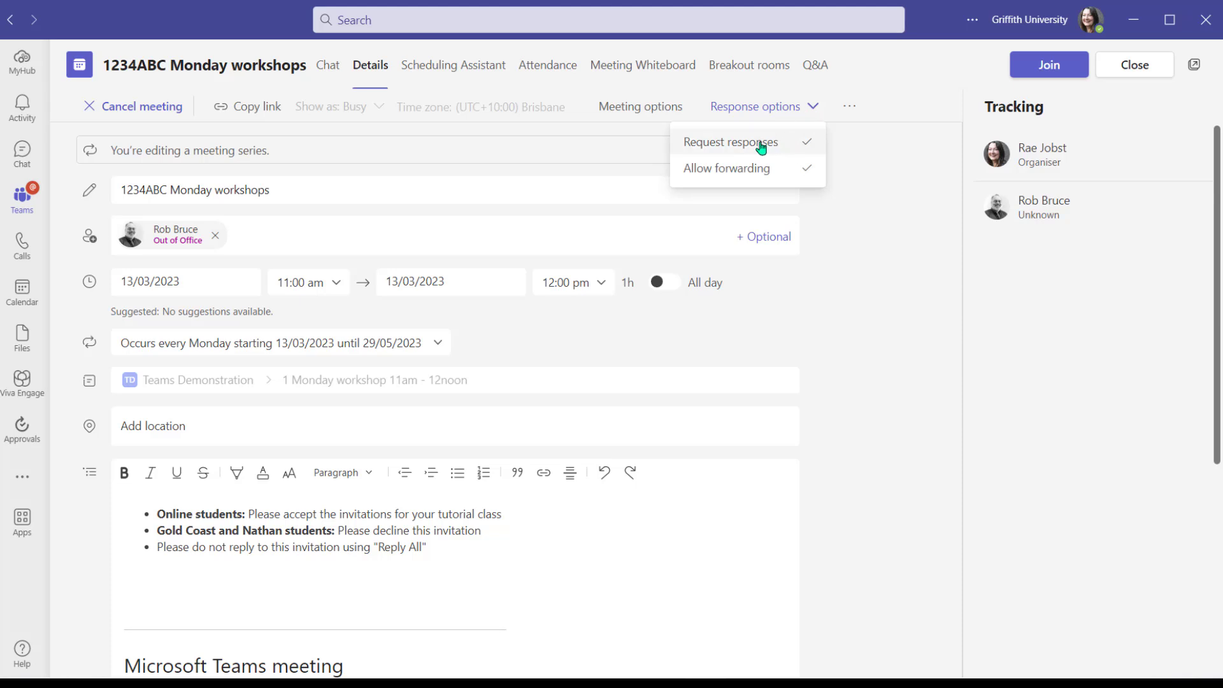
{"action": "left_click", "coordinate": [797, 144]}
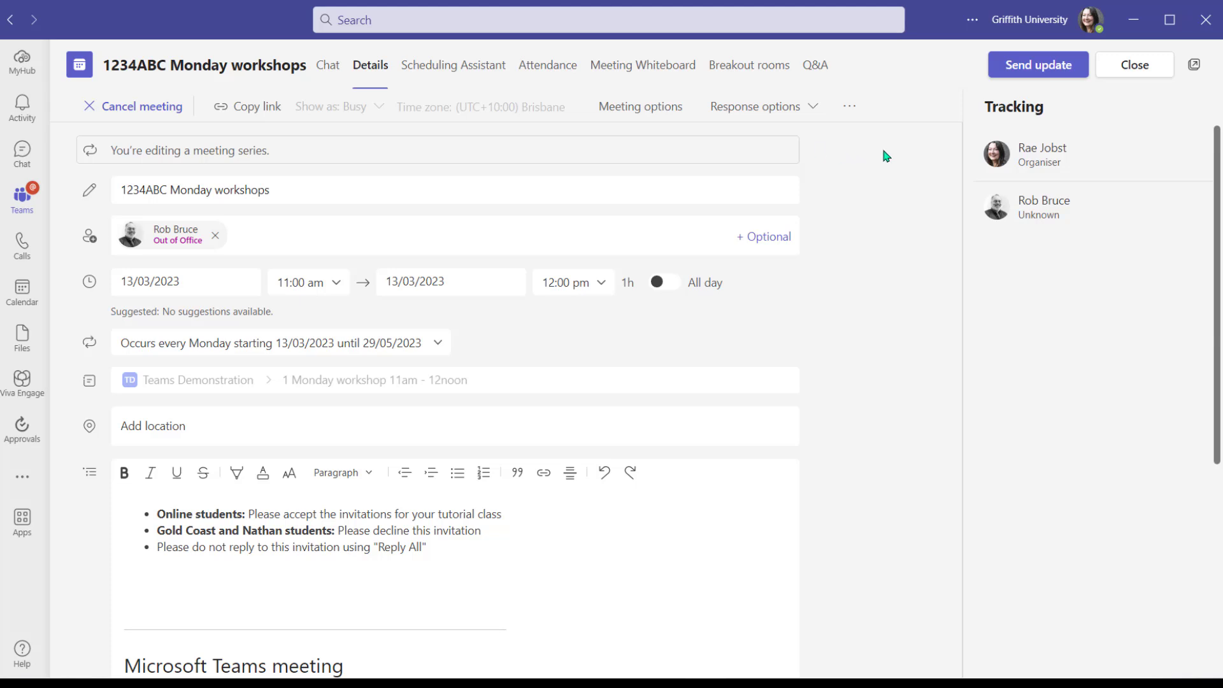
{"action": "left_click", "coordinate": [995, 65]}
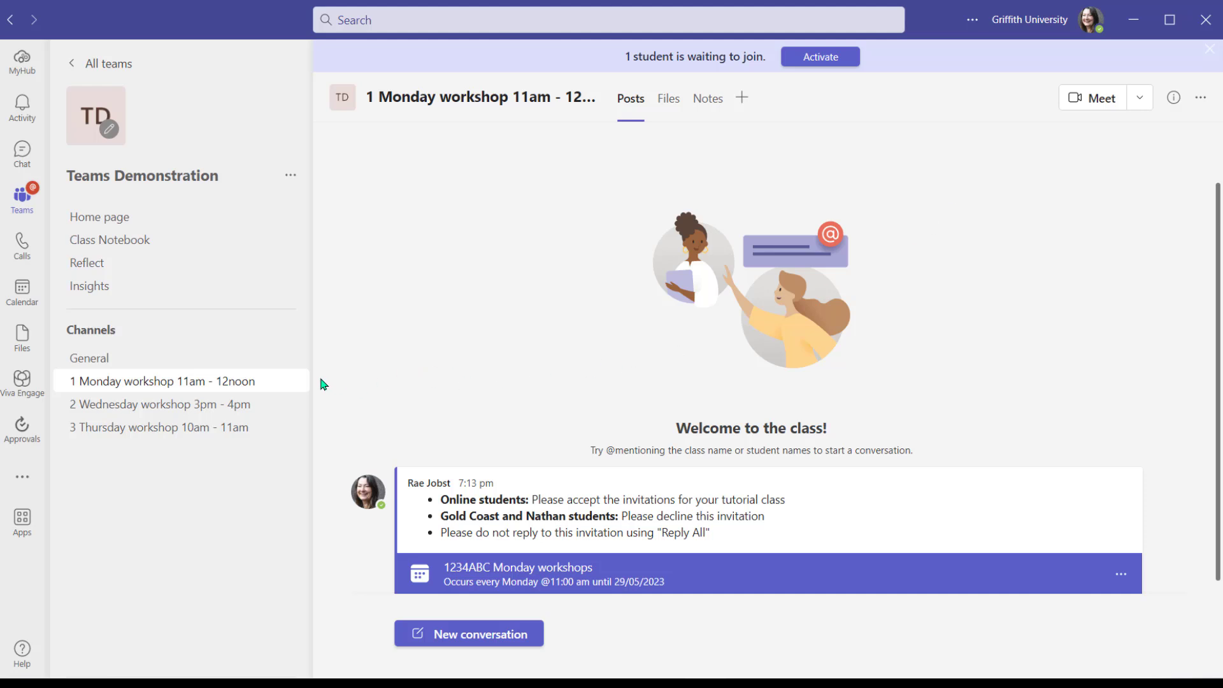
Set Channel moderation to On for the Monday workshop 11am - 12noon channel, then return to Posts
{"action": "mouse_move", "coordinate": [292, 382]}
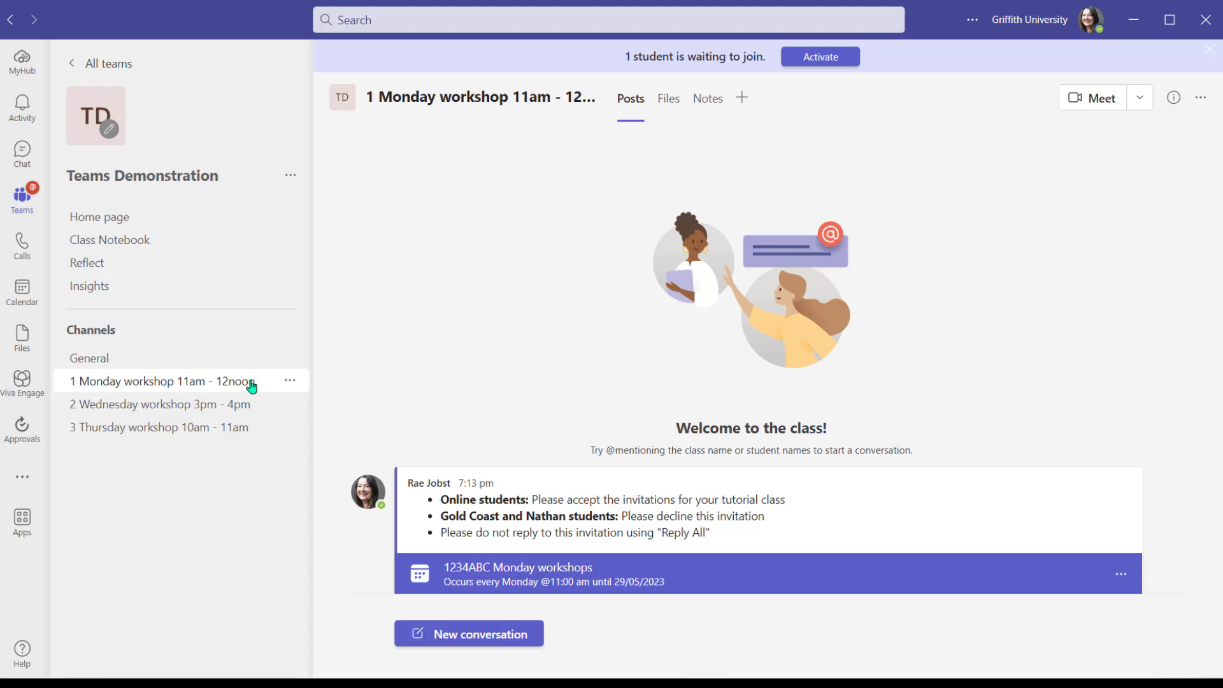
{"action": "left_click", "coordinate": [290, 383]}
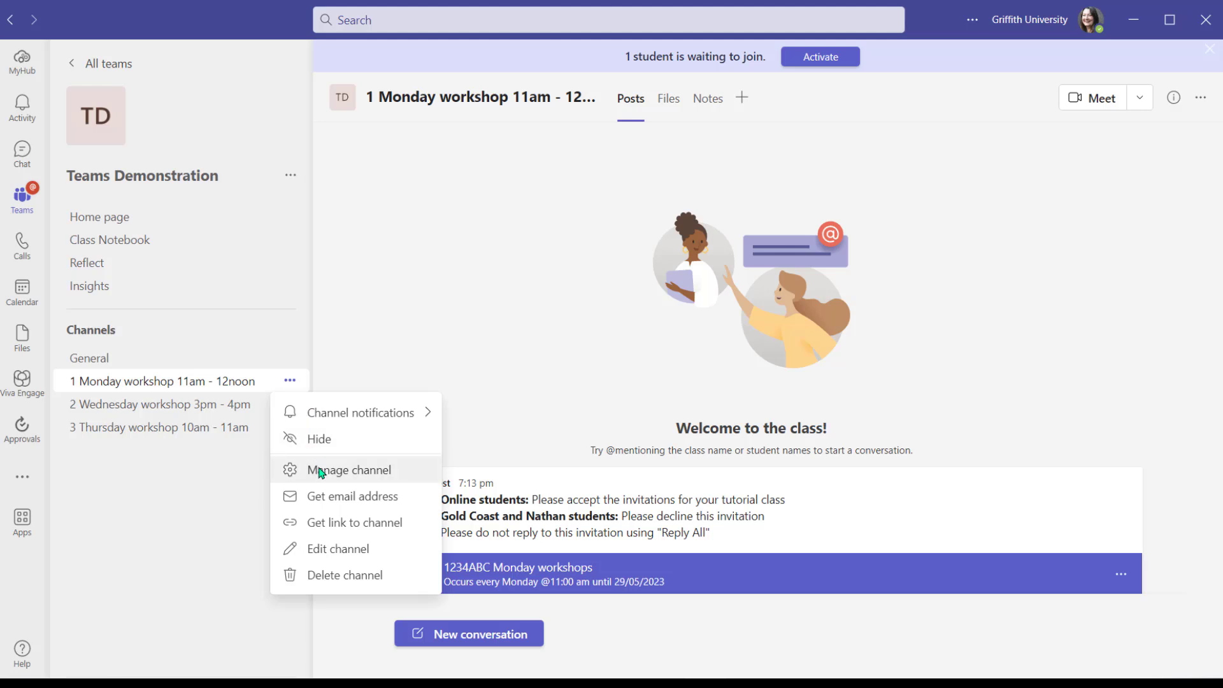
{"action": "left_click", "coordinate": [320, 471]}
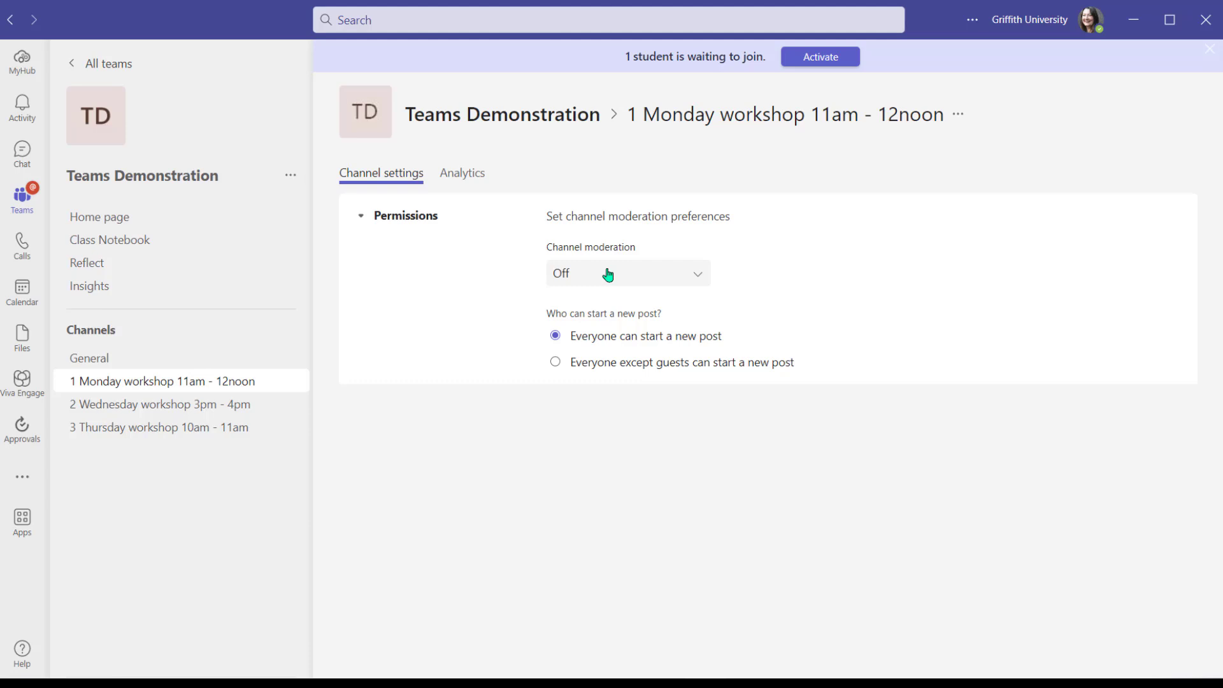
{"action": "left_click", "coordinate": [608, 275]}
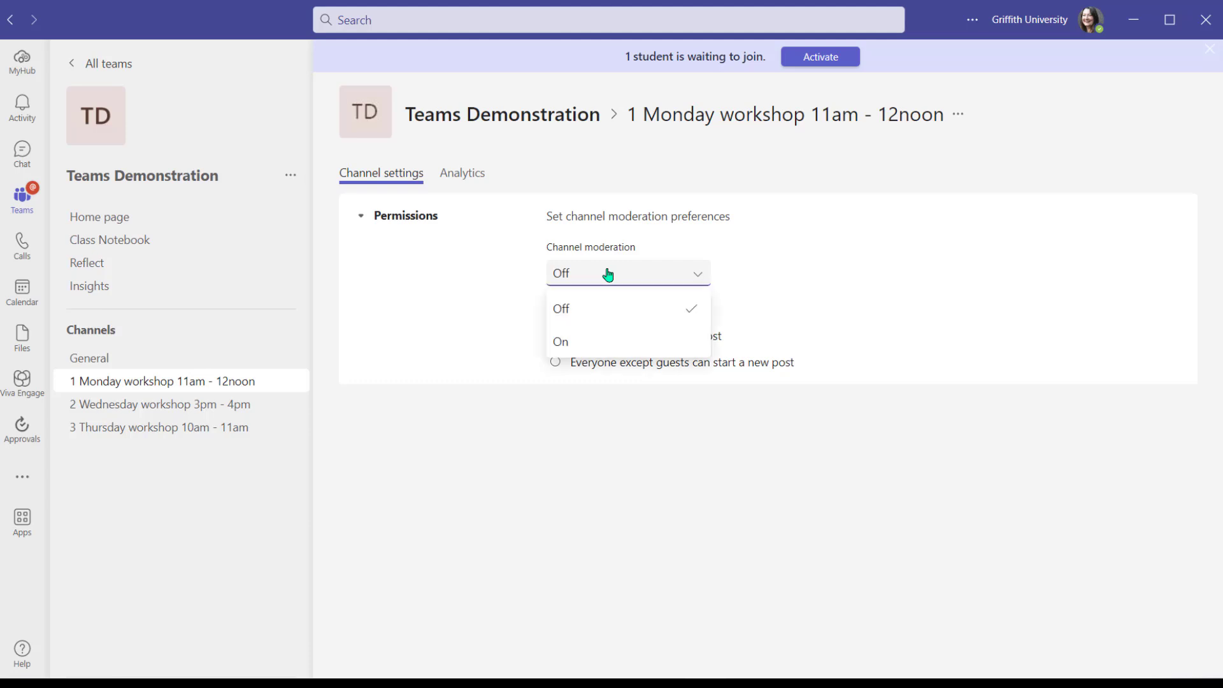
{"action": "left_click", "coordinate": [630, 343]}
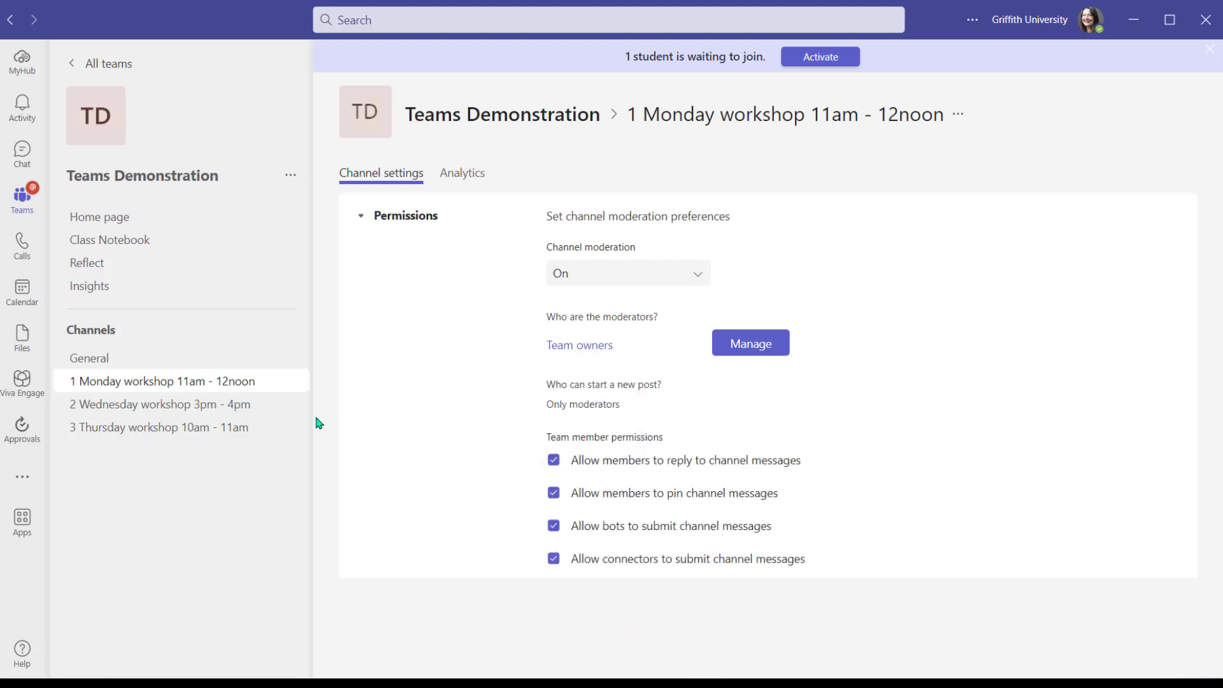
{"action": "mouse_move", "coordinate": [291, 413]}
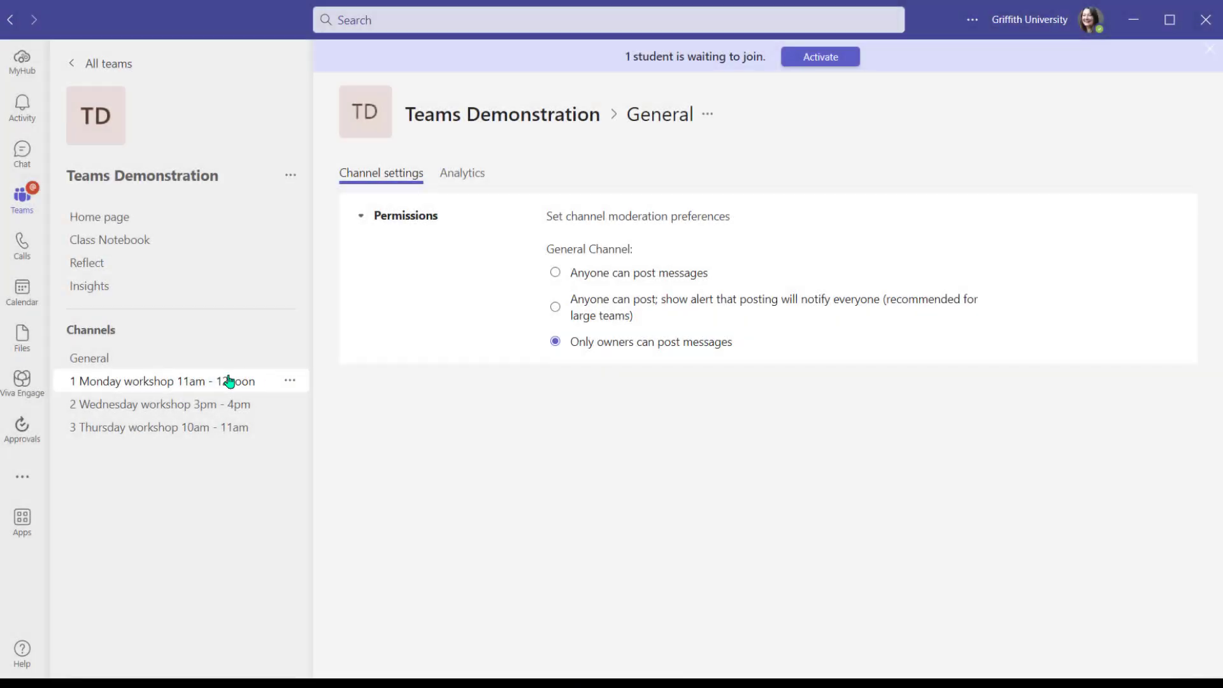
{"action": "left_click", "coordinate": [234, 382]}
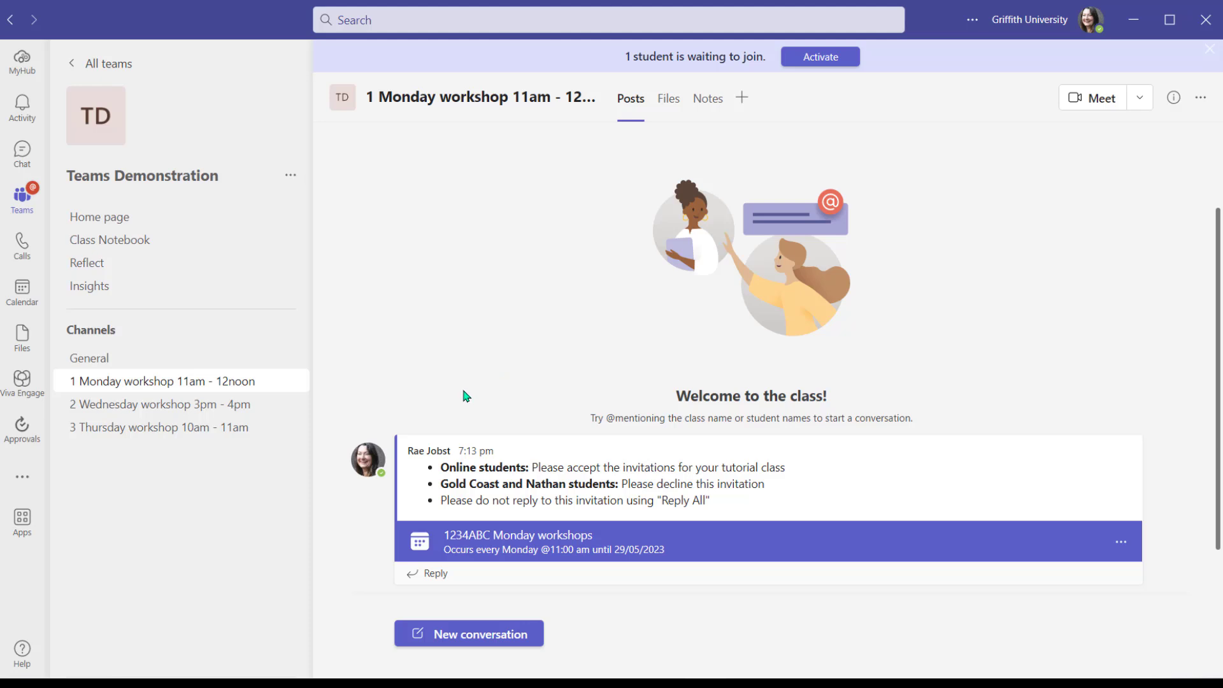
Open Meeting options from the 1234ABC Monday workshops meeting card in the channel
{"action": "mouse_move", "coordinate": [806, 553]}
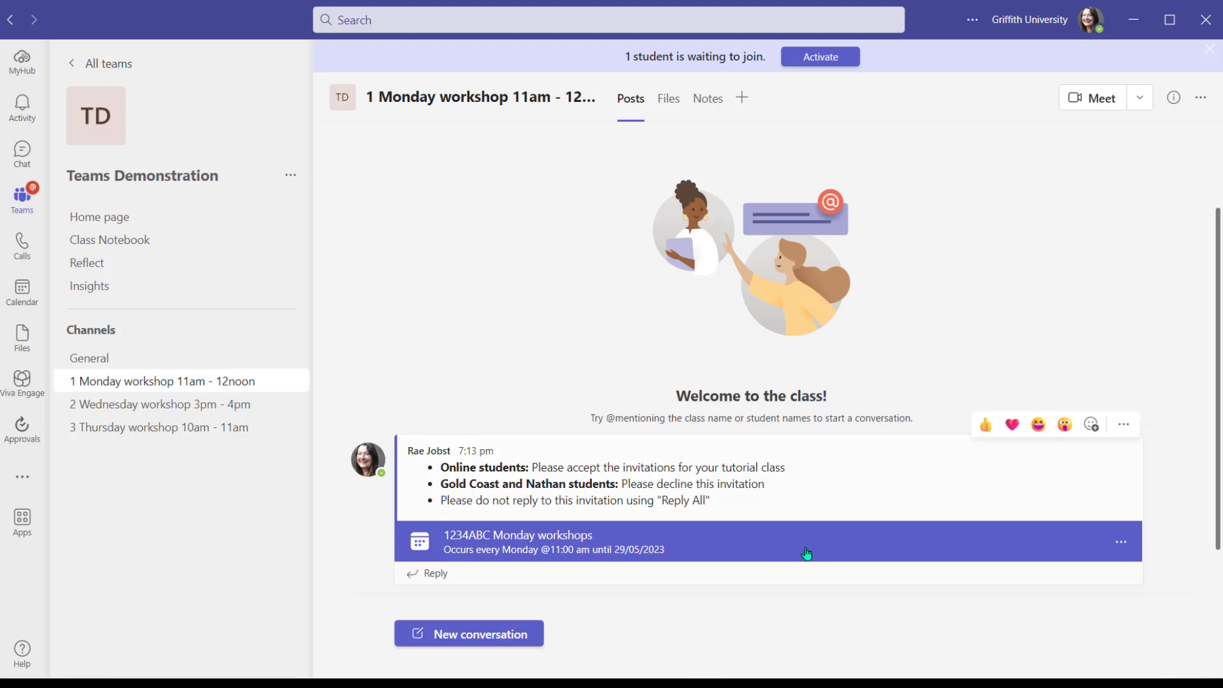
{"action": "left_click", "coordinate": [755, 545]}
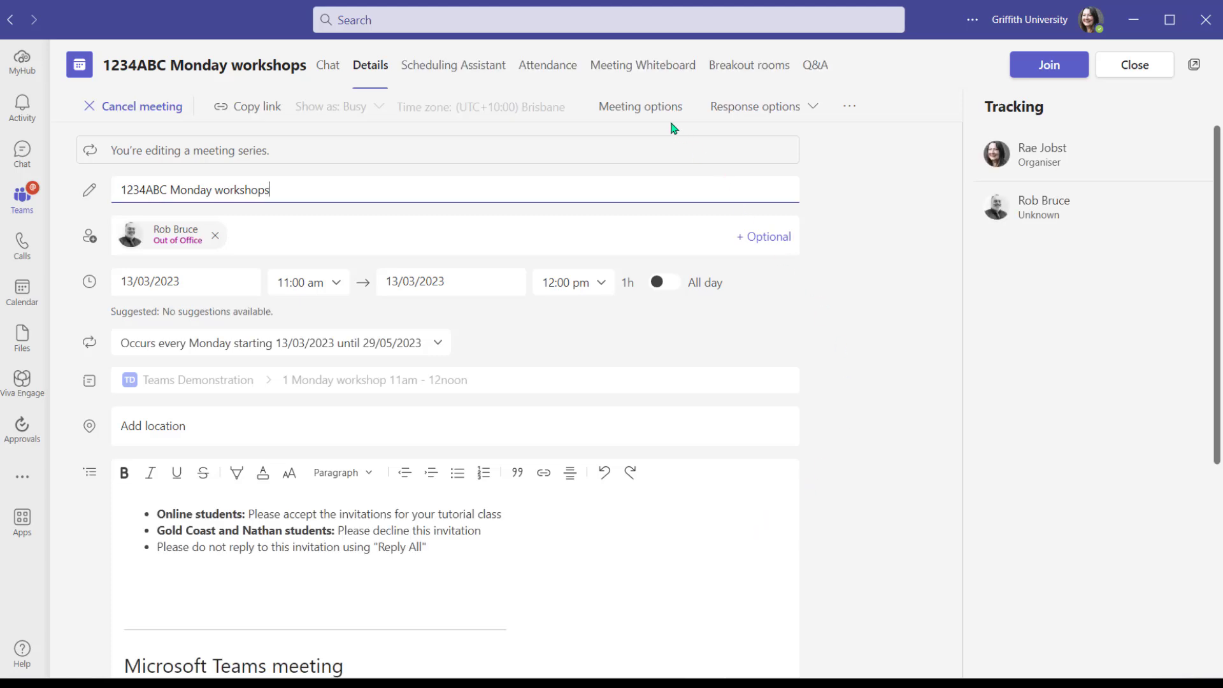
{"action": "left_click", "coordinate": [614, 108]}
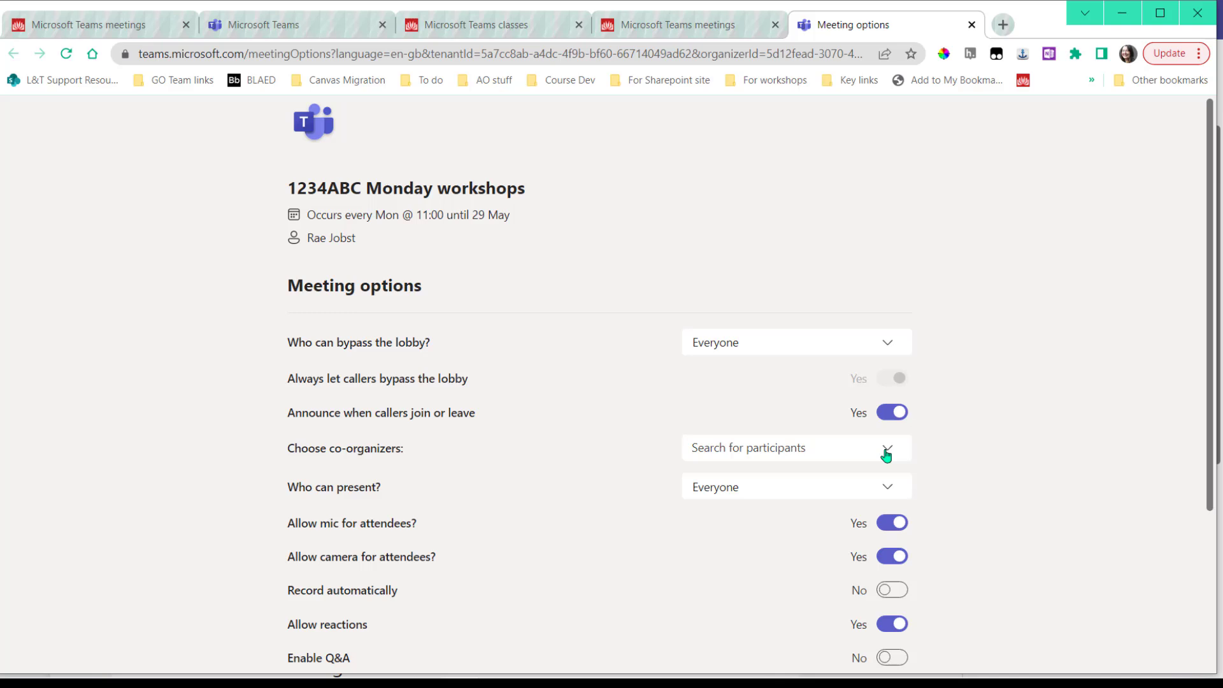
Add the invited attendee as co-organizer in Choose co-organizers and save the meeting options
{"action": "left_click", "coordinate": [886, 451]}
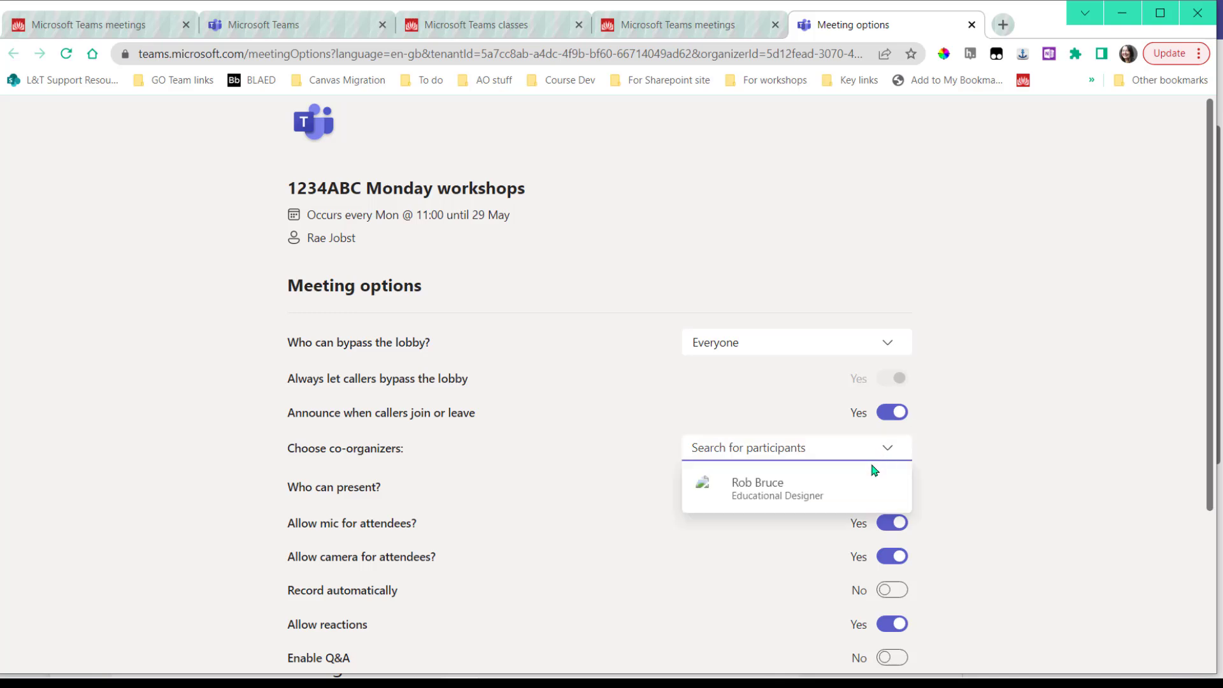
{"action": "left_click", "coordinate": [759, 496]}
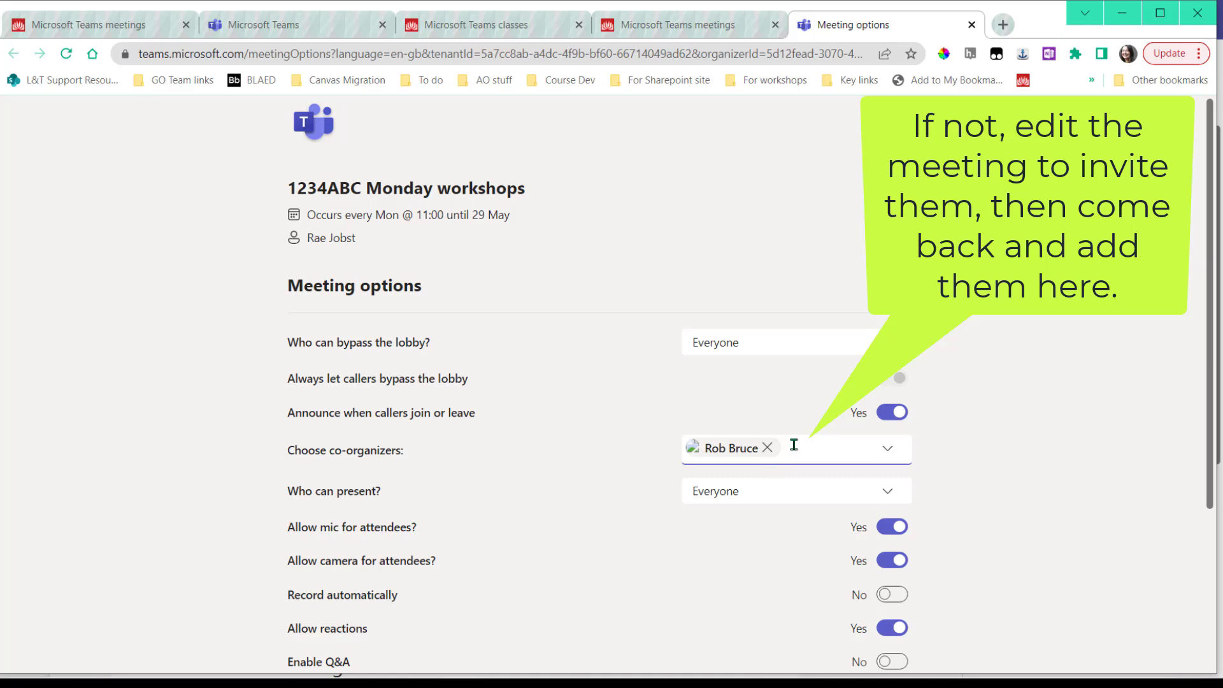
{"action": "scroll", "coordinate": [797, 448], "scroll_direction": "down", "scroll_amount": 5}
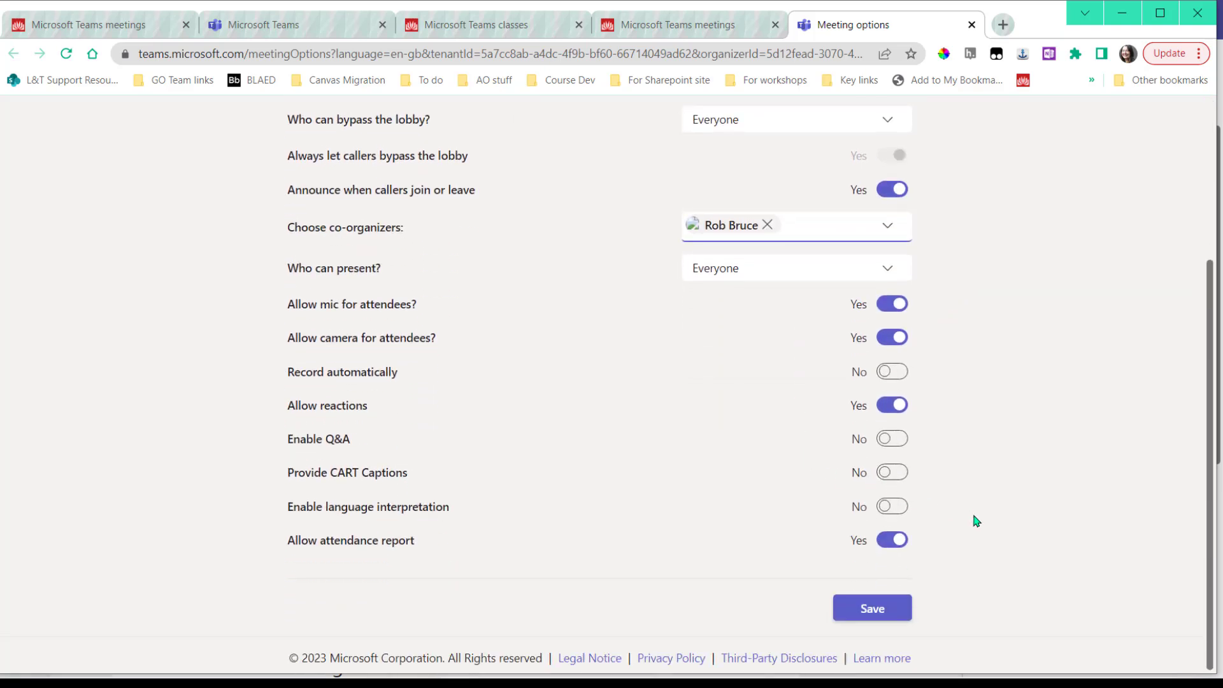
{"action": "left_click", "coordinate": [873, 610]}
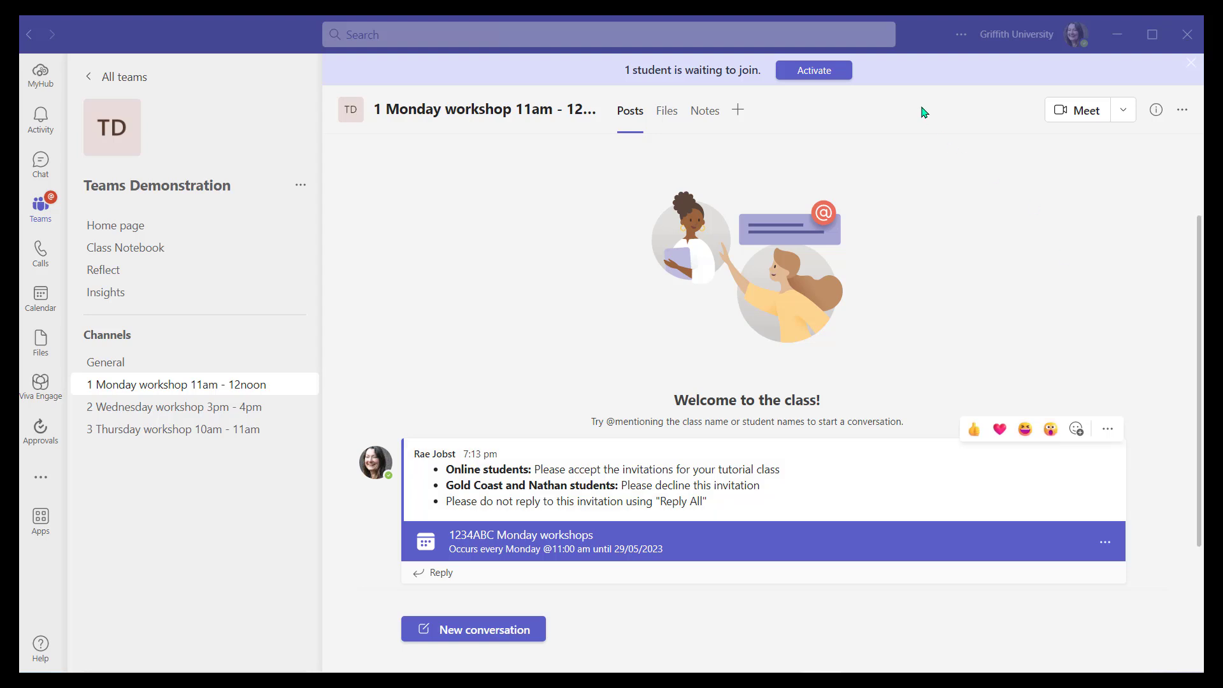
Activate the Teams Demonstration team from the banner and acknowledge the confirmation
{"action": "left_click", "coordinate": [816, 74]}
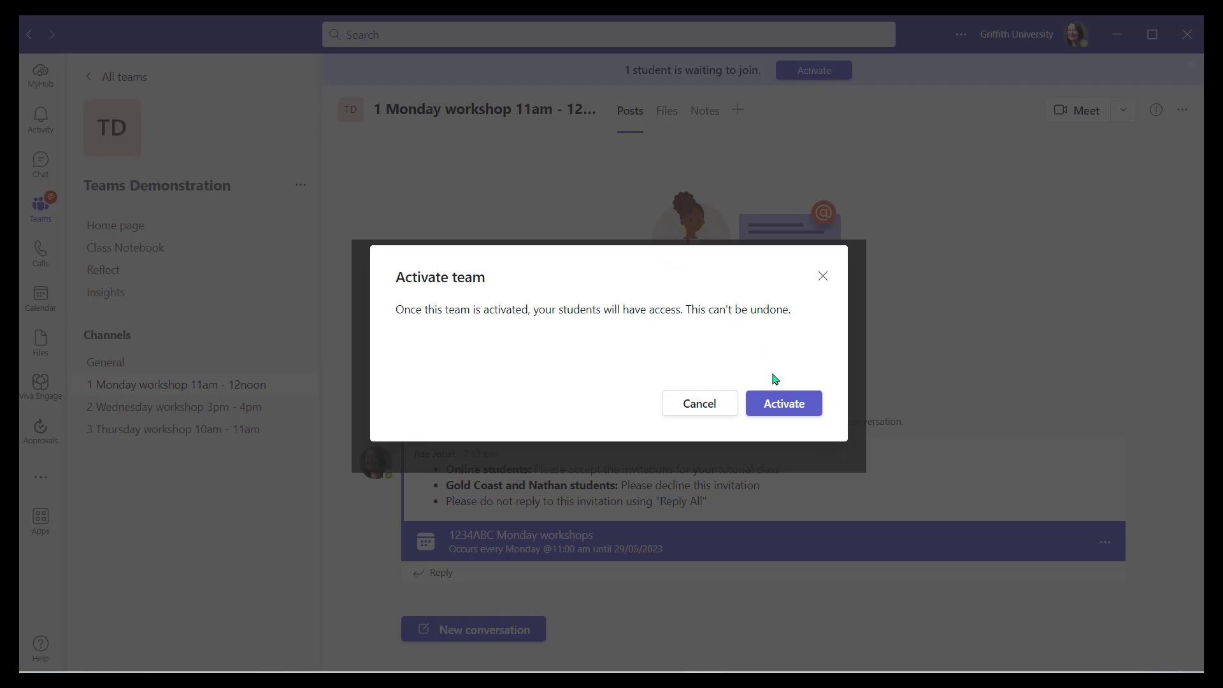
{"action": "left_click", "coordinate": [784, 404]}
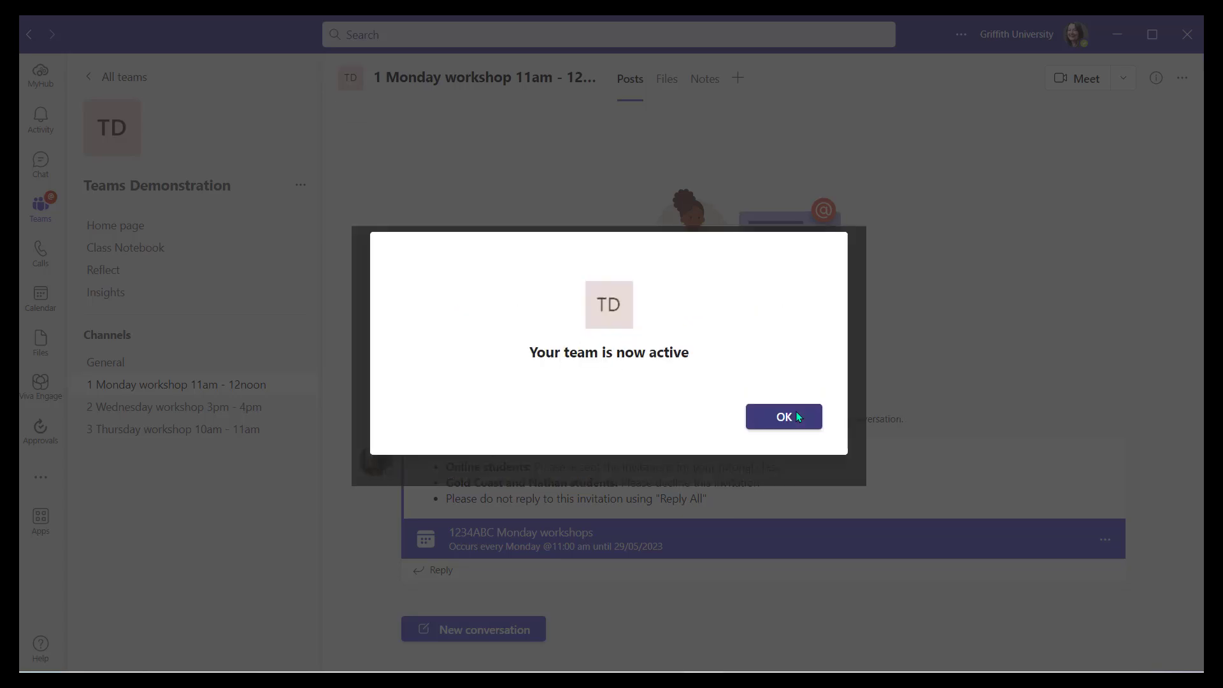
{"action": "left_click", "coordinate": [798, 416]}
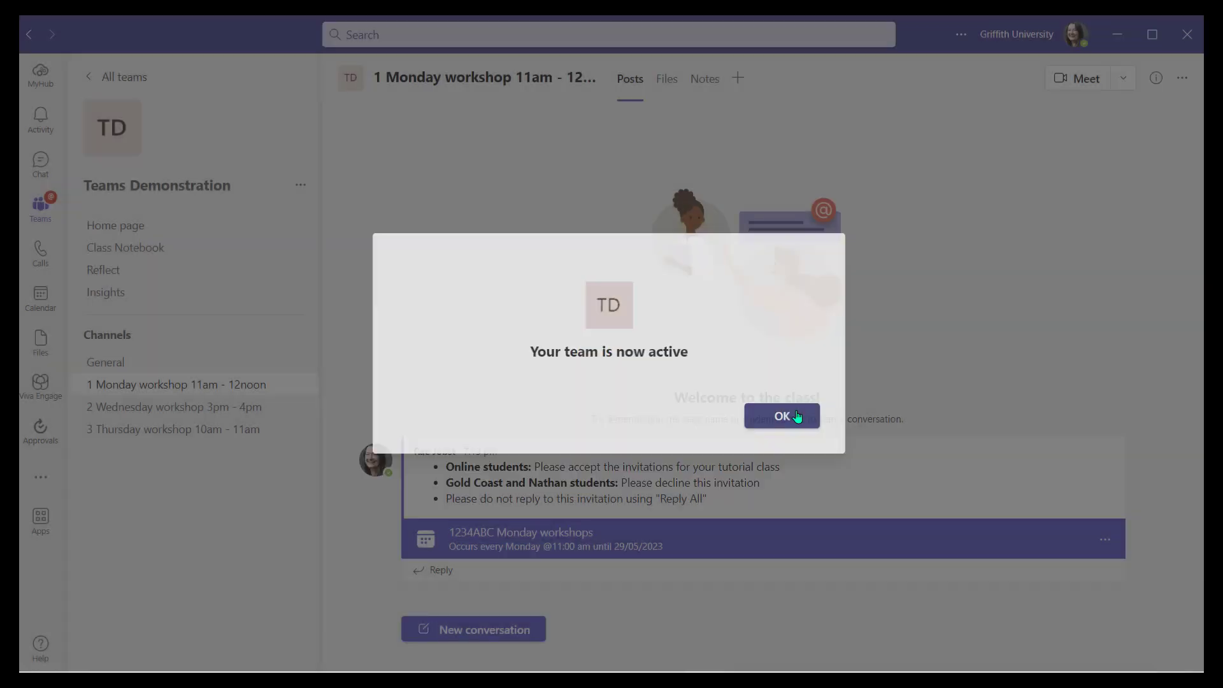